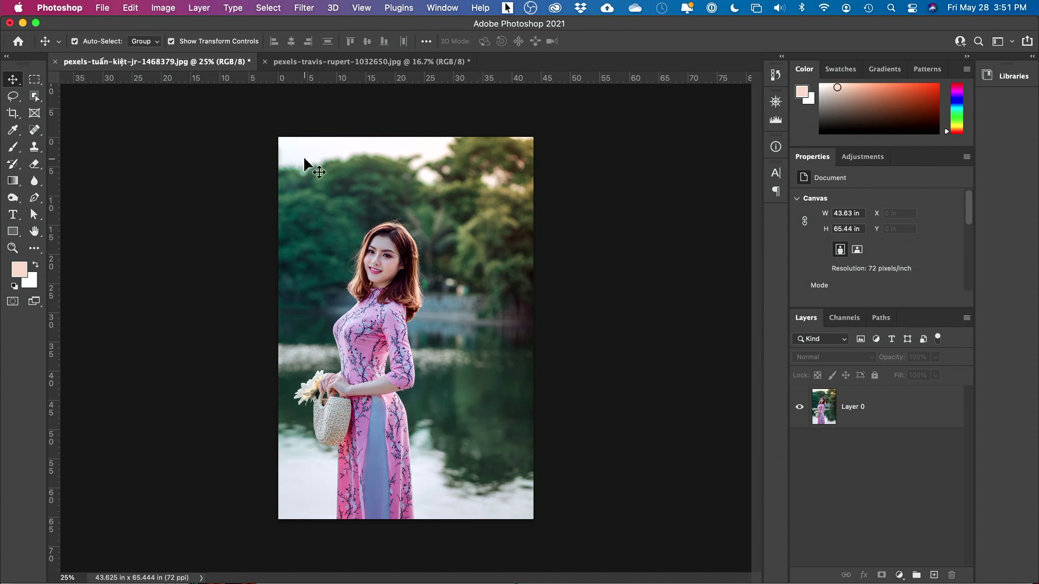
View the sunset beach photo, then return to the woman's portrait document
{"action": "left_click", "coordinate": [309, 62]}
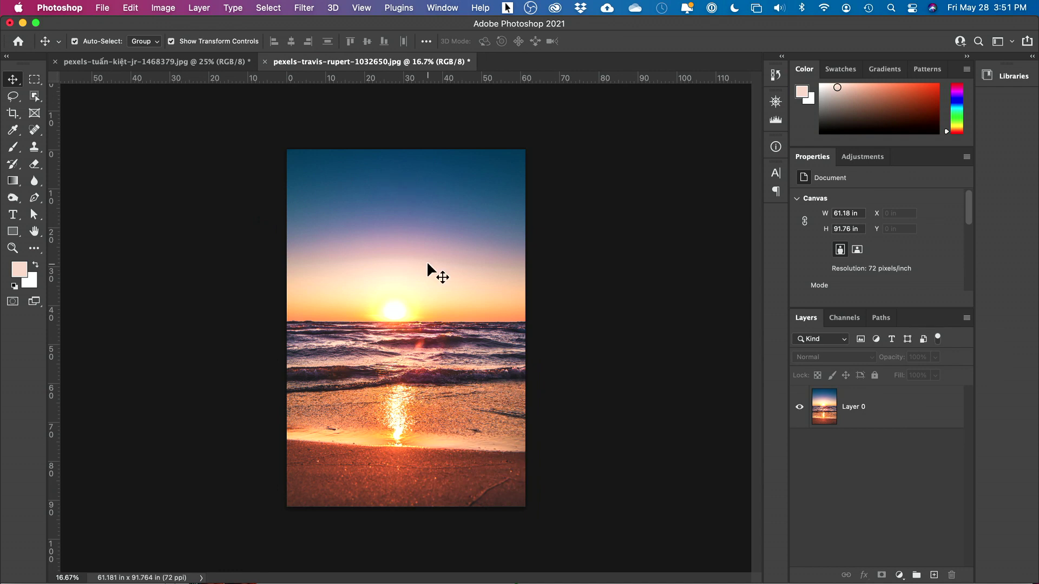
{"action": "left_click", "coordinate": [173, 68]}
Copy the portrait layer into the beach document and scale it up to 67.11 × 100.68 in
{"action": "left_click_drag", "start_coordinate": [888, 418], "coordinate": [386, 271]}
{"action": "left_click_drag", "start_coordinate": [454, 405], "coordinate": [562, 543]}
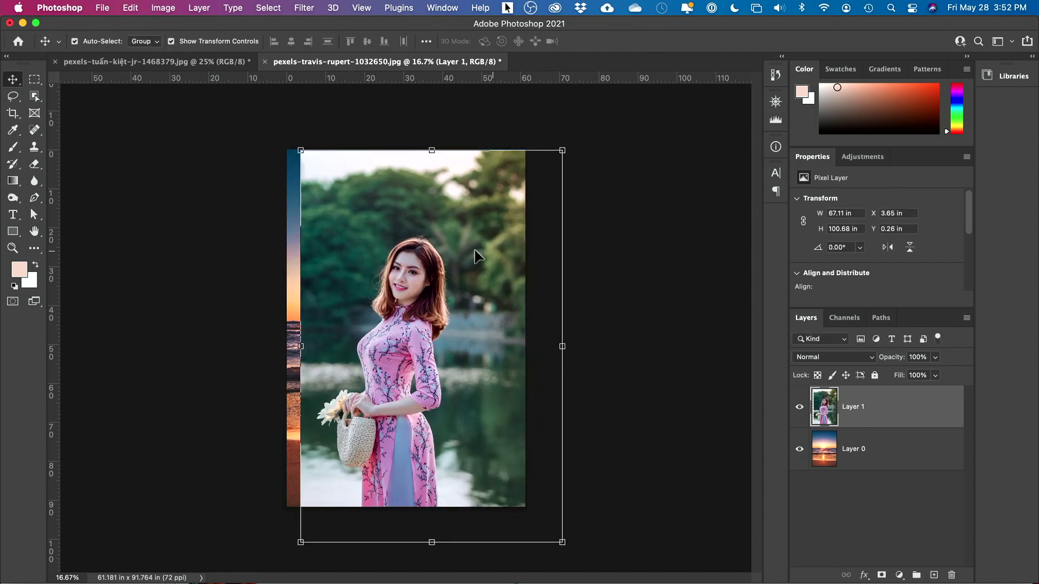
{"action": "left_click", "coordinate": [271, 13]}
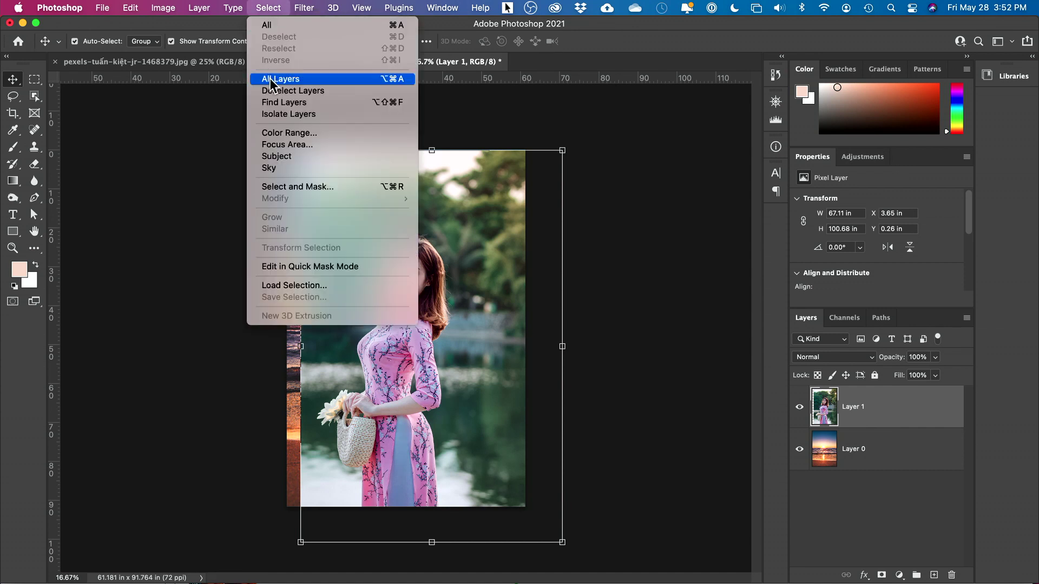
Select the woman with Select > Subject and copy her onto her own layer
{"action": "left_click", "coordinate": [287, 161]}
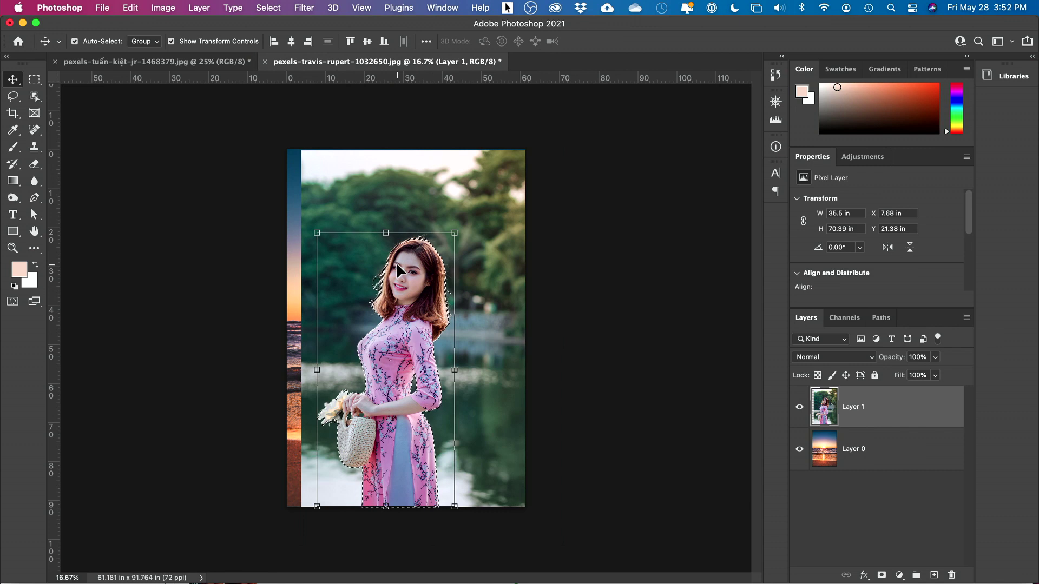
{"action": "key", "text": "super"}
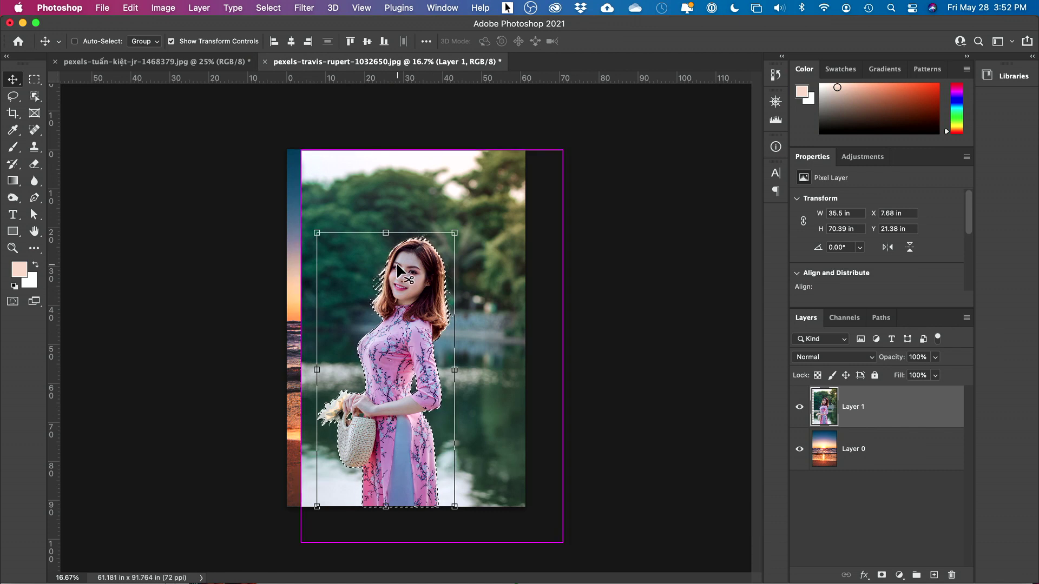
{"action": "key", "text": "super+j"}
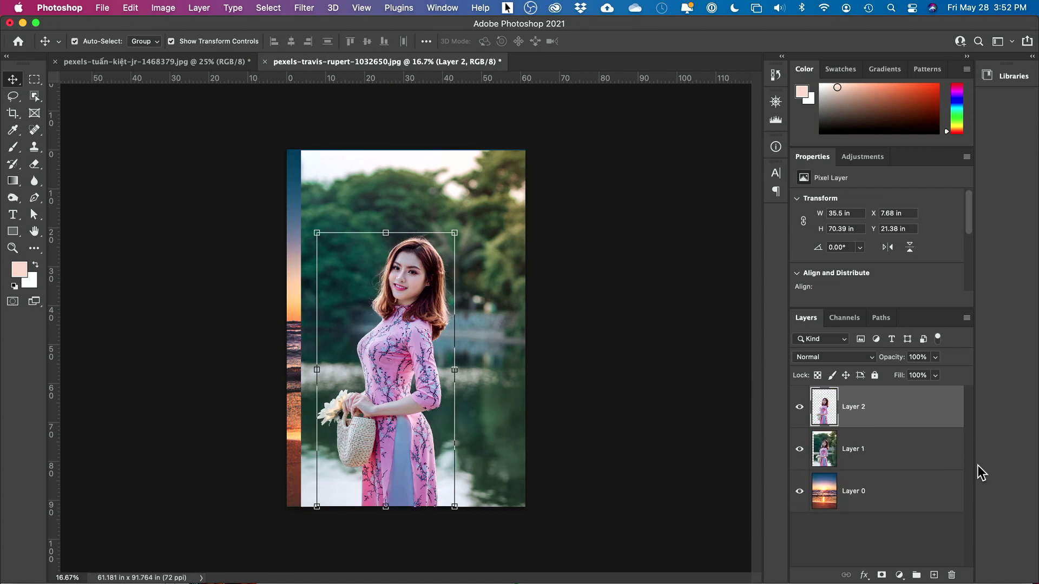
Delete the original portrait layer and nudge the cut-out woman slightly right
{"action": "left_click", "coordinate": [859, 454]}
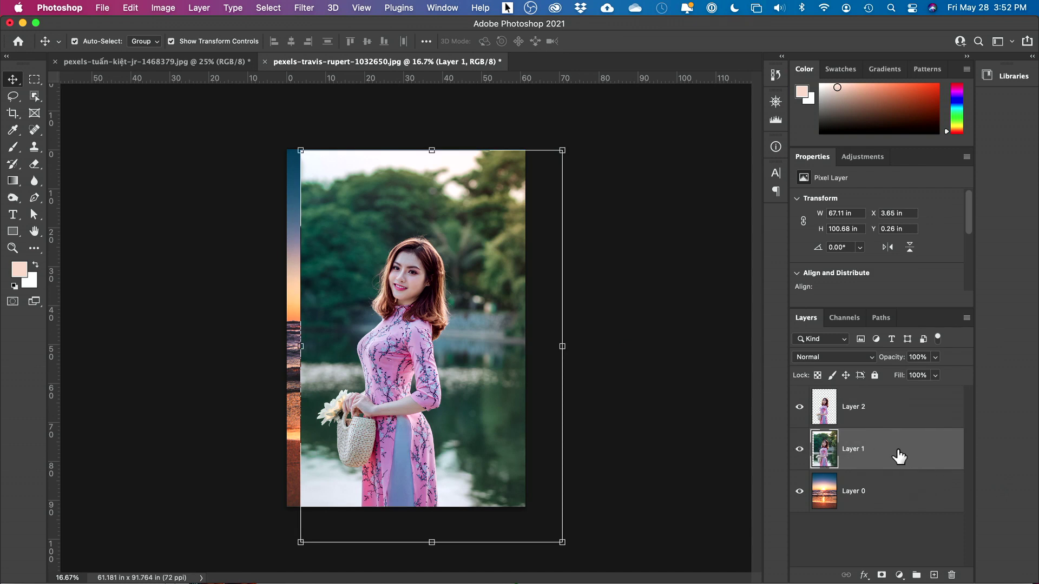
{"action": "key", "text": "Delete"}
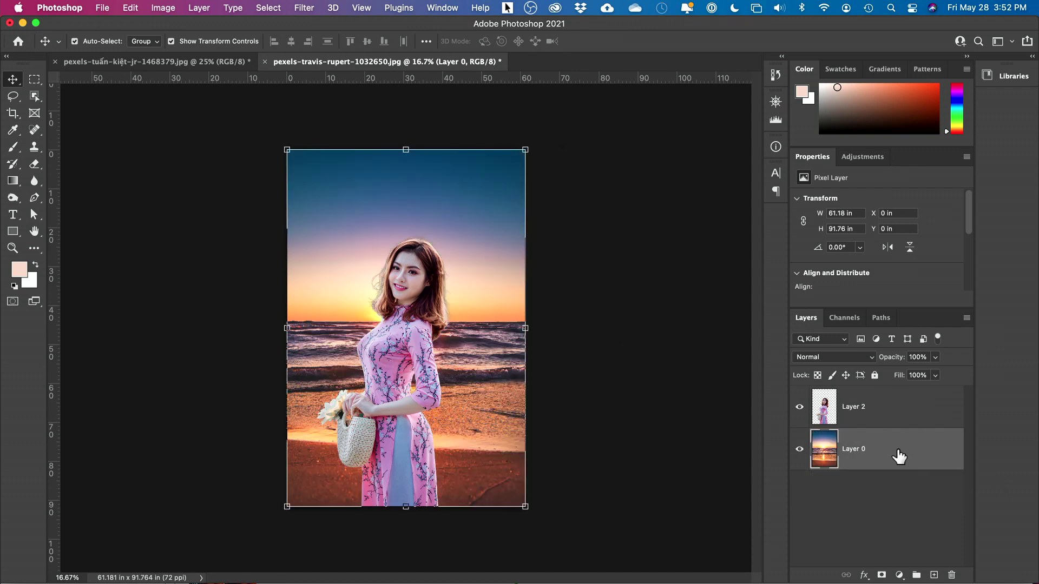
{"action": "left_click", "coordinate": [885, 419]}
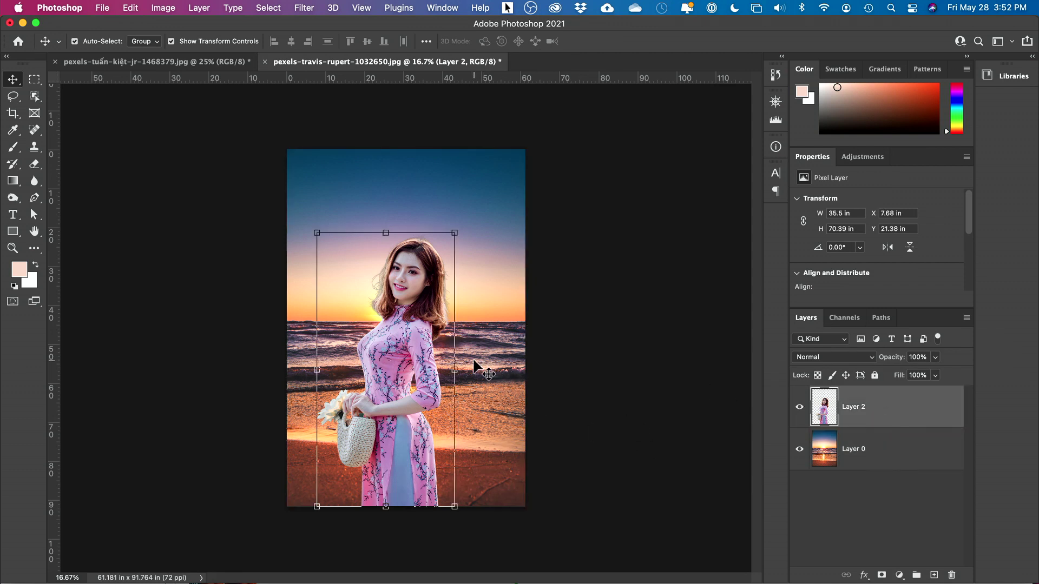
{"action": "left_click_drag", "start_coordinate": [419, 365], "coordinate": [437, 365]}
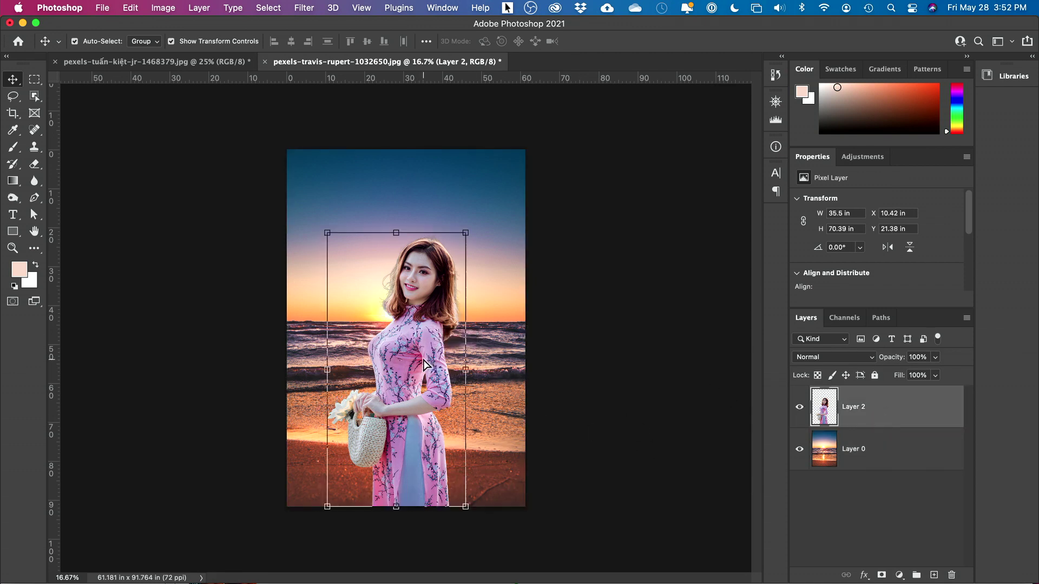
Stretch the woman upward to 39.28 × 77.89 in, commit the transform, and deselect her layer
{"action": "left_click_drag", "start_coordinate": [396, 233], "coordinate": [396, 204]}
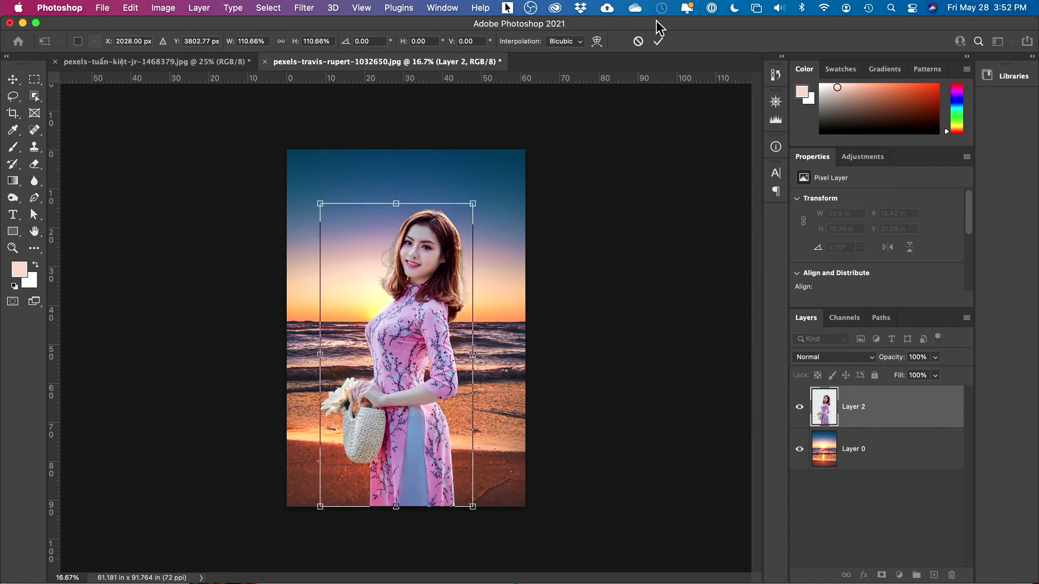
{"action": "left_click", "coordinate": [659, 41]}
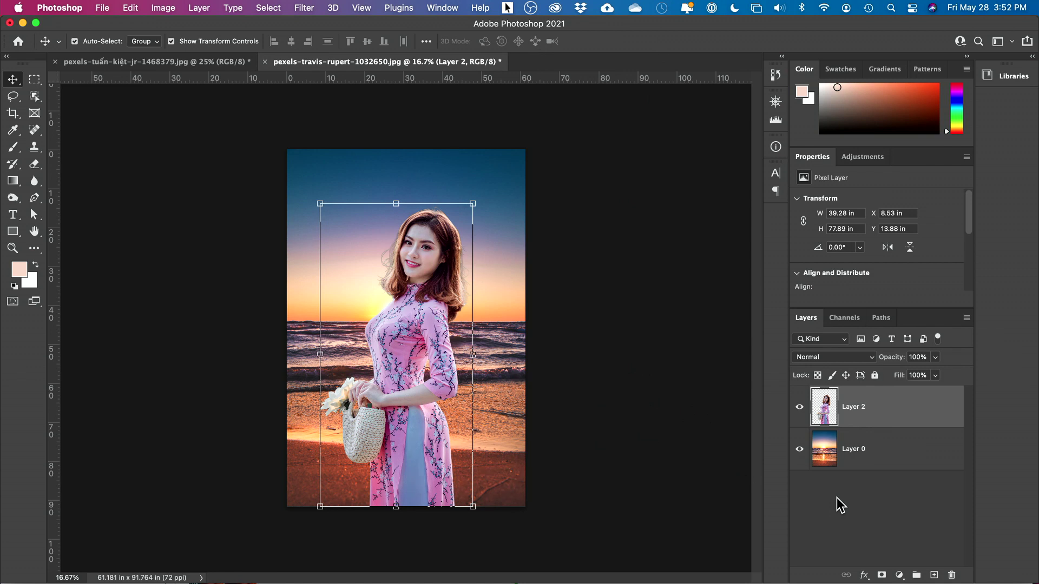
{"action": "left_click", "coordinate": [866, 484]}
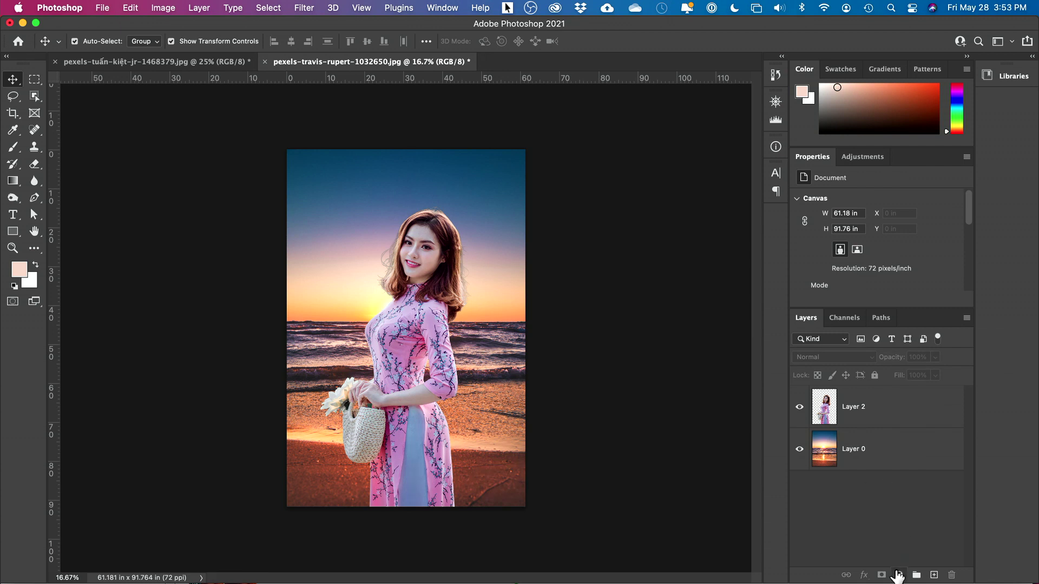
Add a Curves adjustment layer, test raising the RGB curve, then undo the change
{"action": "left_click", "coordinate": [899, 576]}
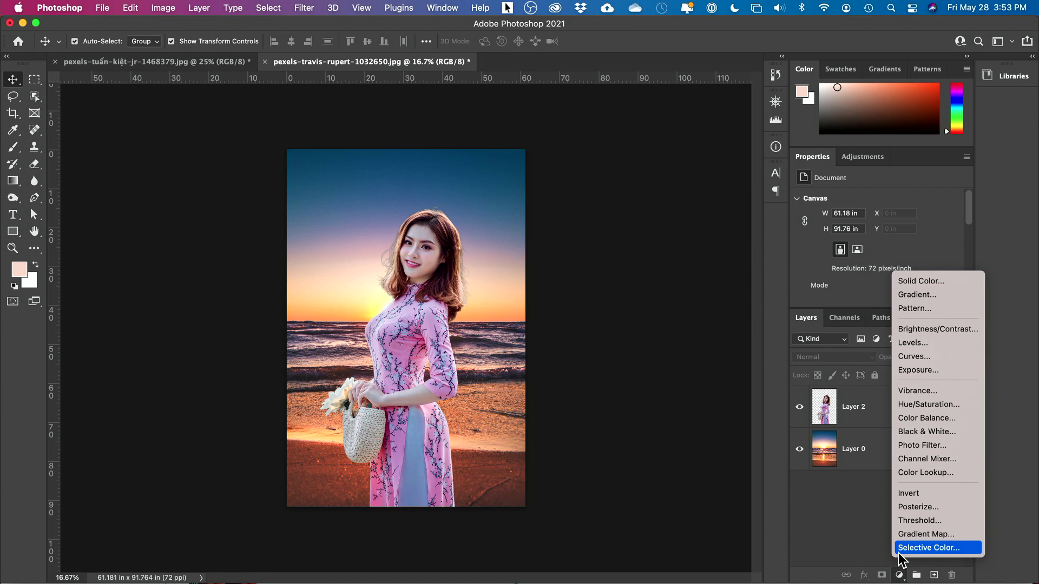
{"action": "left_click", "coordinate": [910, 359]}
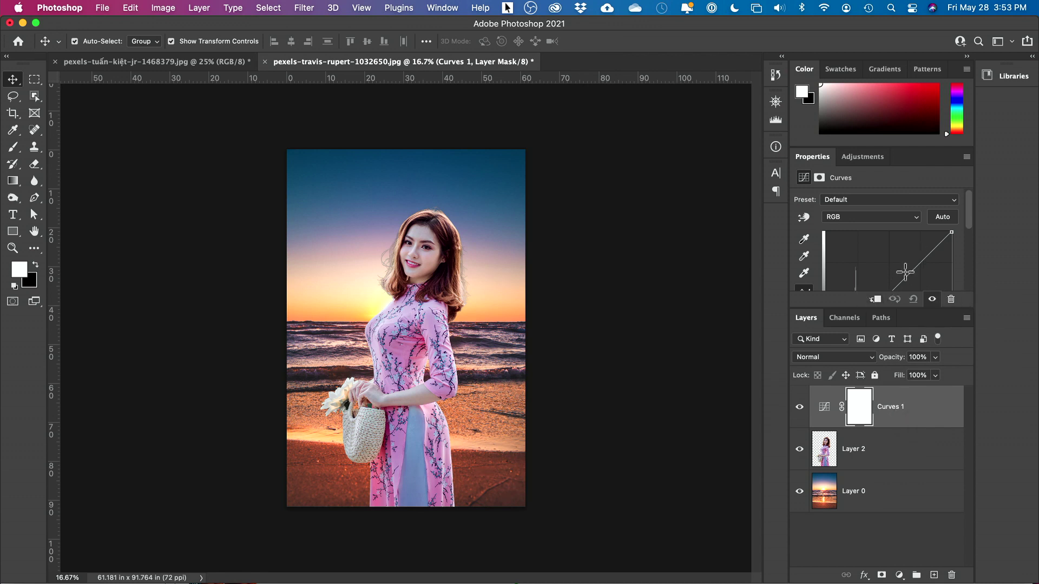
{"action": "mouse_move", "coordinate": [903, 271]}
{"action": "left_mouse_down"}
{"action": "mouse_move", "coordinate": [865, 248]}
{"action": "mouse_move", "coordinate": [911, 276]}
{"action": "mouse_move", "coordinate": [901, 268]}
{"action": "left_mouse_up"}
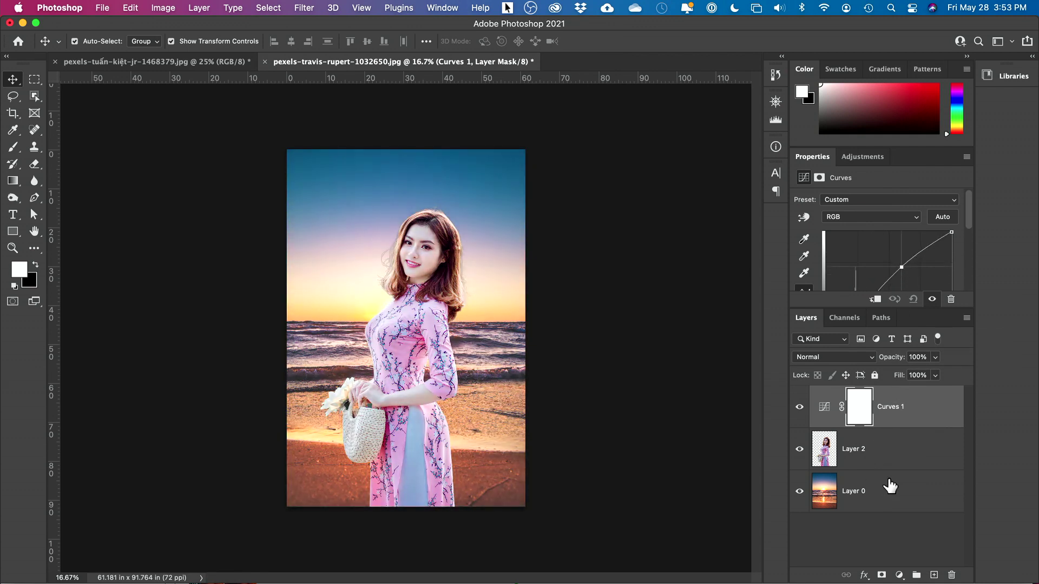
{"action": "key", "text": "super+z"}
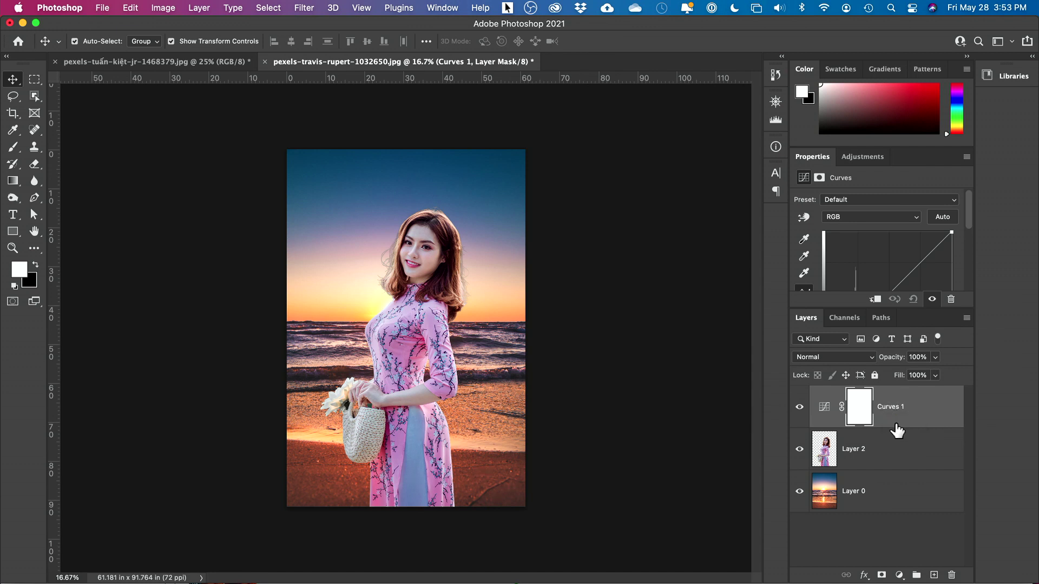
Trial-clip Curves 1 to the woman and brighten her, then undo both and zoom in
{"action": "left_click_drag", "start_coordinate": [896, 428], "coordinate": [890, 426]}
{"action": "left_click", "coordinate": [888, 427], "text": "alt"}
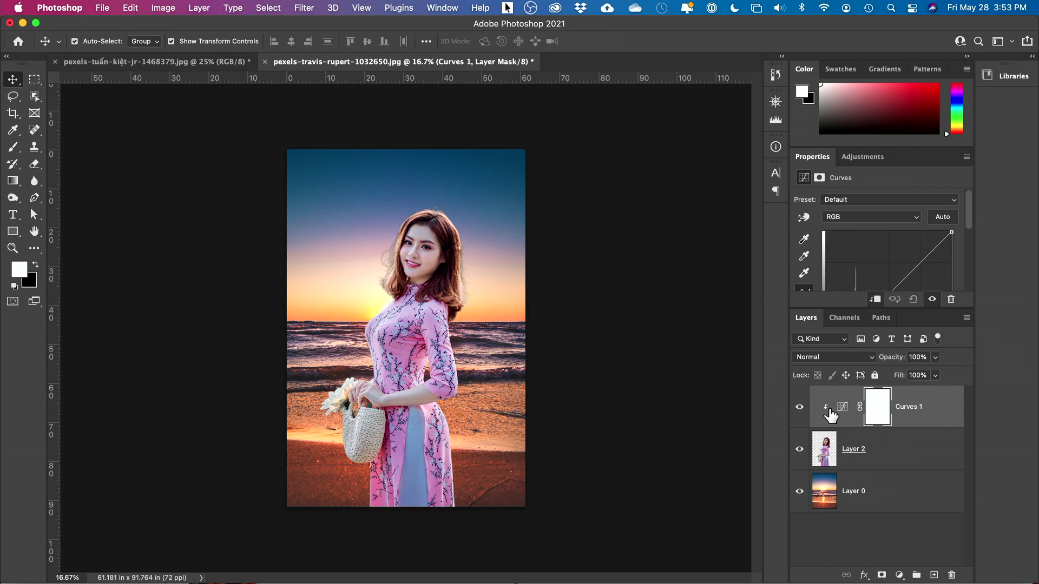
{"action": "mouse_move", "coordinate": [904, 277]}
{"action": "left_mouse_down"}
{"action": "mouse_move", "coordinate": [888, 261]}
{"action": "mouse_move", "coordinate": [916, 274]}
{"action": "left_mouse_up"}
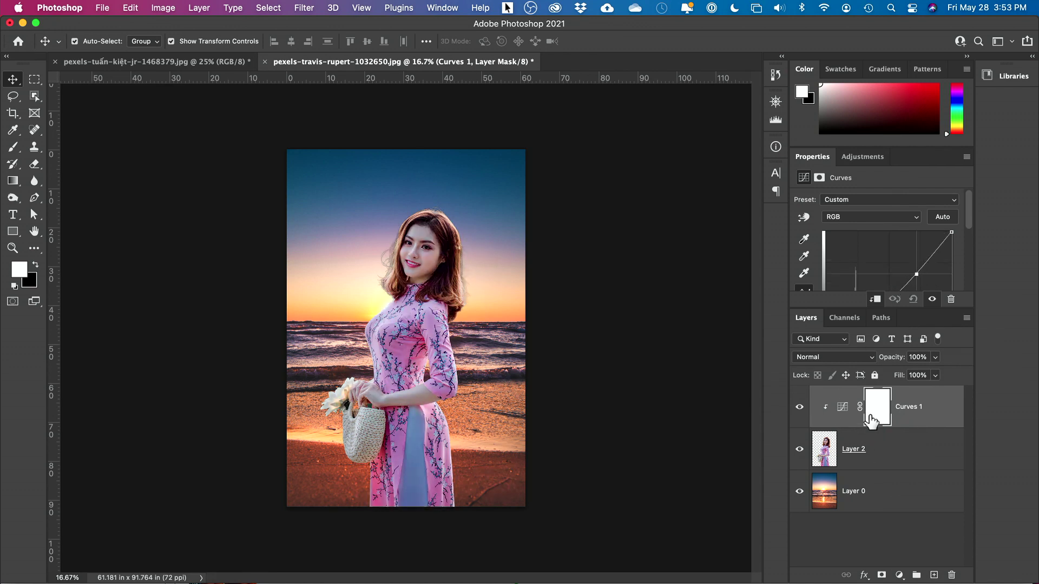
{"action": "key", "text": "super+z"}
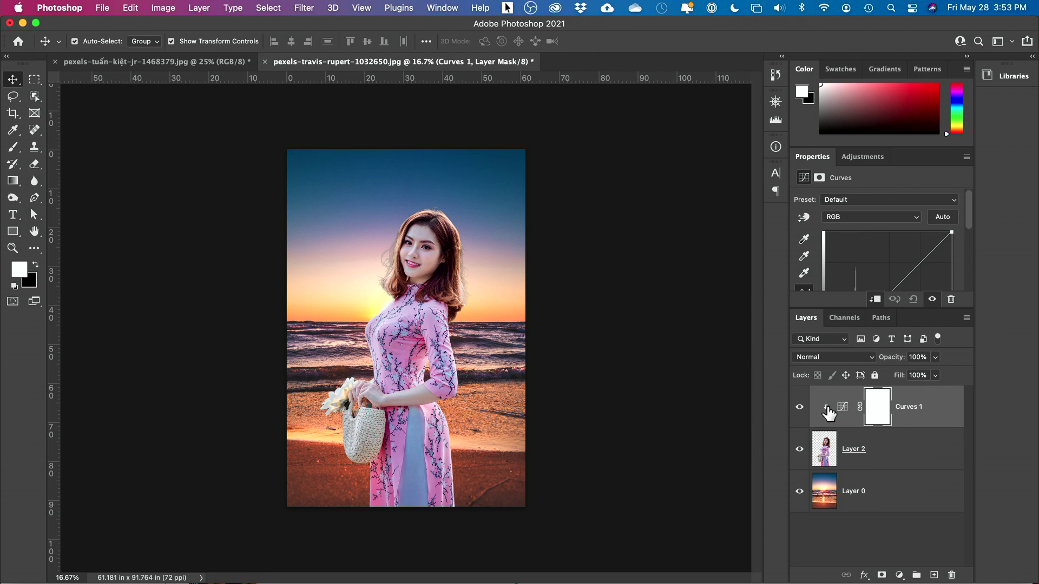
{"action": "key", "text": "super+alt+g"}
{"action": "key", "text": "super+equal"}
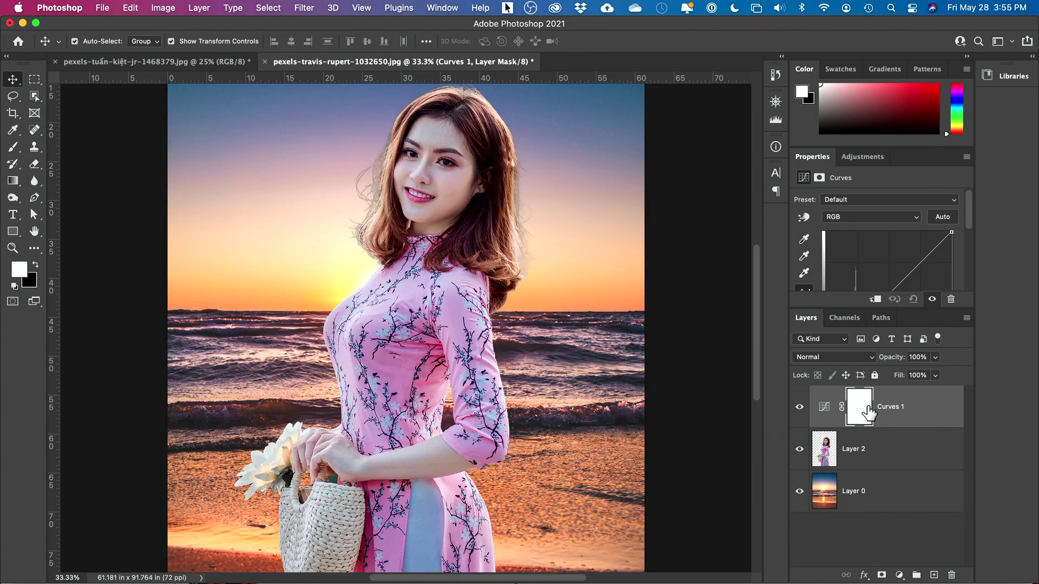
Set the Curves black point from the dark sea using 3 by 3 Average sampling
{"action": "left_click", "coordinate": [825, 412]}
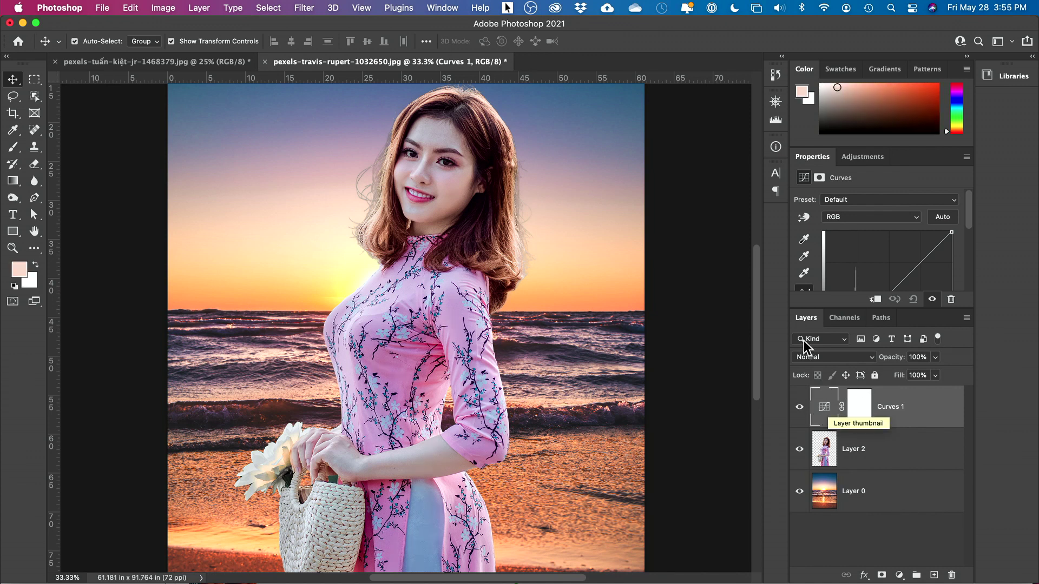
{"action": "left_click", "coordinate": [804, 240]}
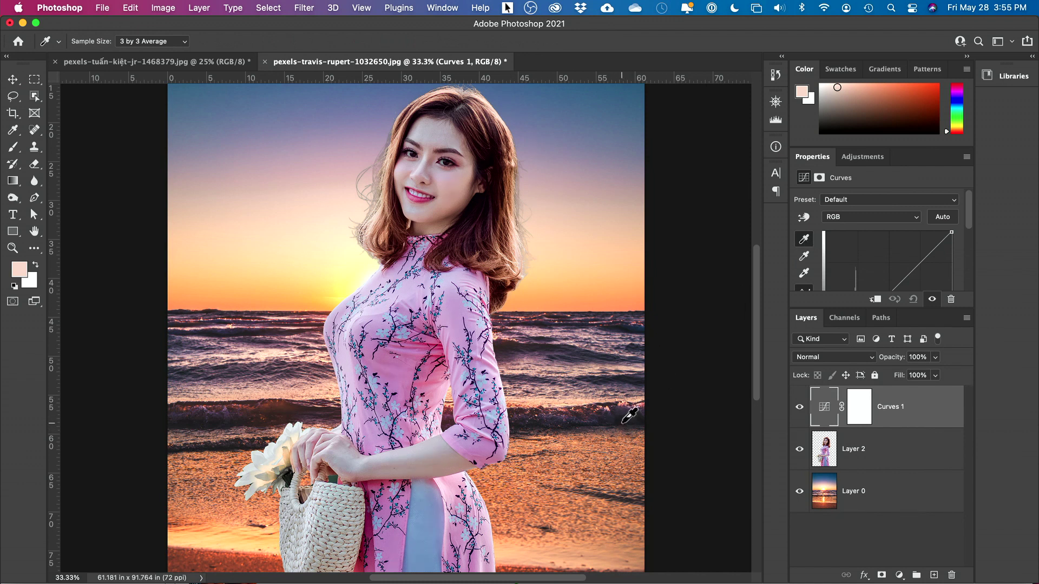
{"action": "left_click", "coordinate": [150, 41]}
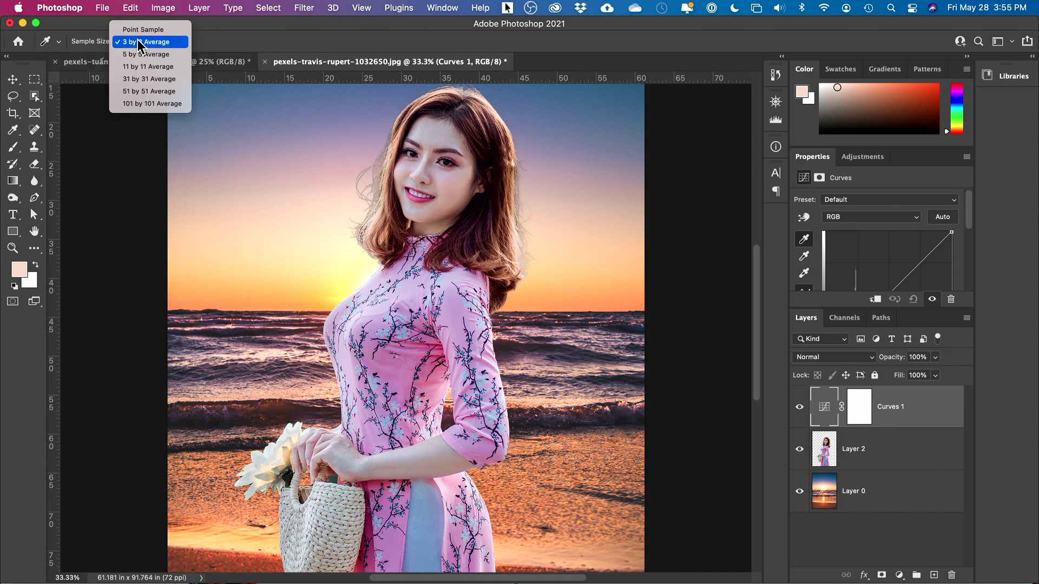
{"action": "left_click", "coordinate": [100, 37]}
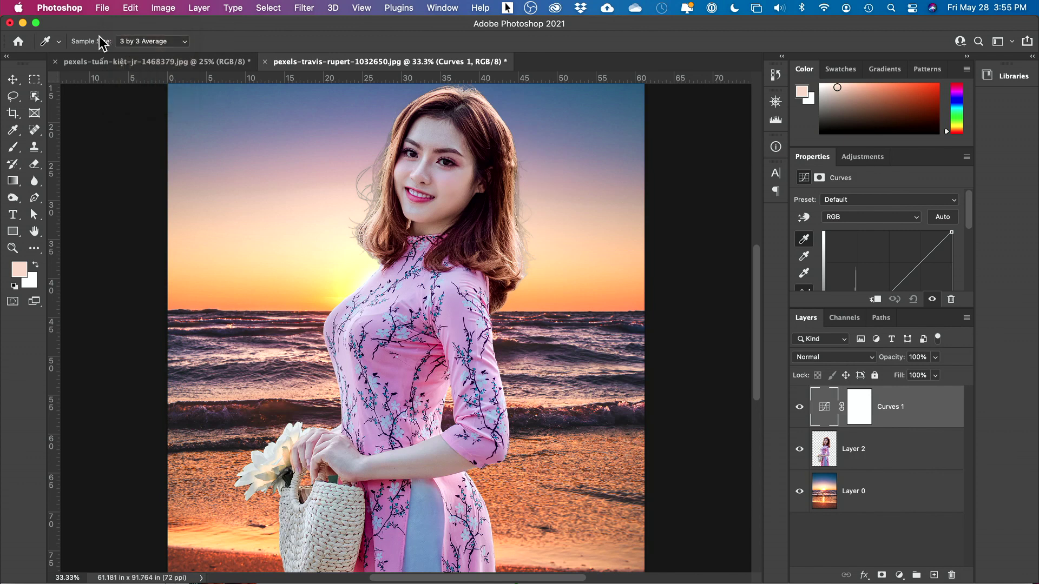
{"action": "left_click", "coordinate": [621, 422]}
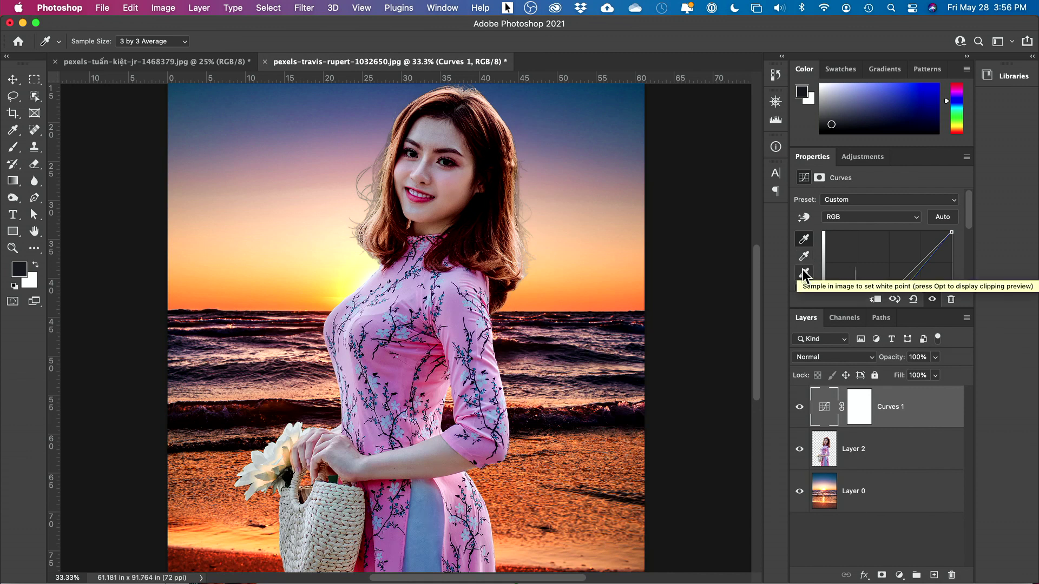
Sample the bright sunset as the white point and the sky as the grey point
{"action": "left_click", "coordinate": [804, 274]}
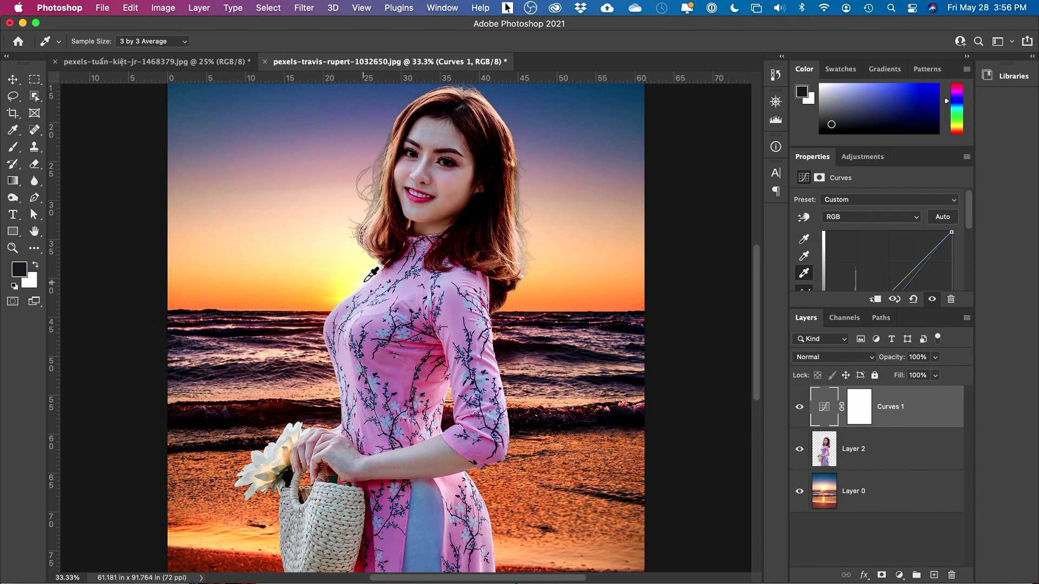
{"action": "left_click", "coordinate": [365, 281]}
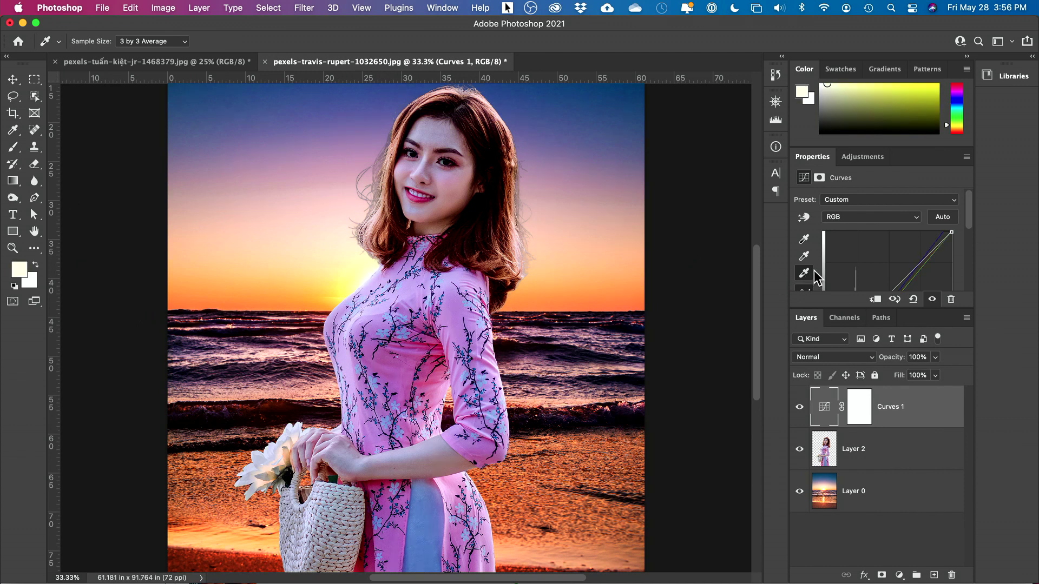
{"action": "left_click", "coordinate": [805, 256]}
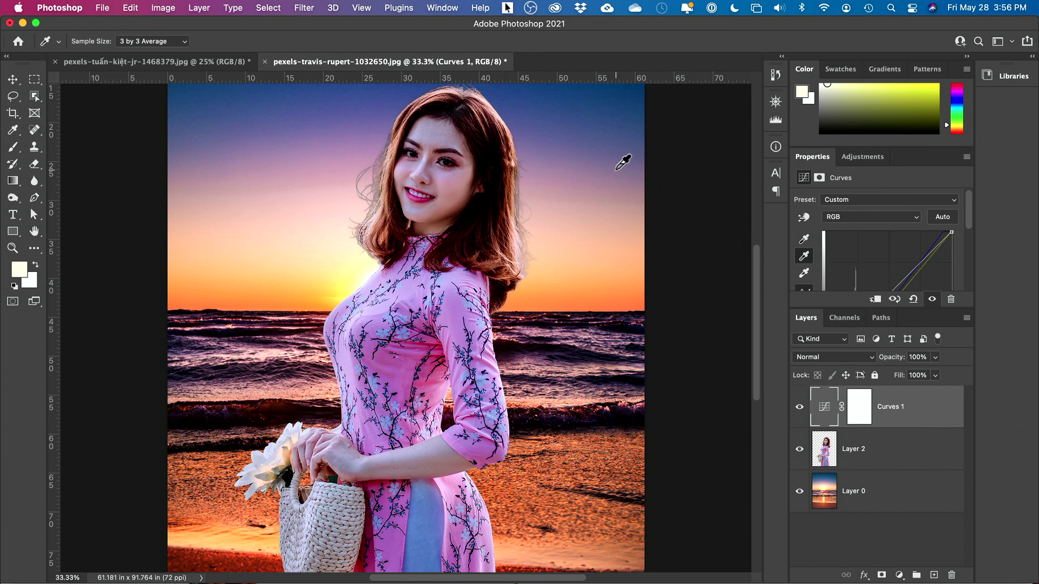
{"action": "left_click", "coordinate": [612, 174]}
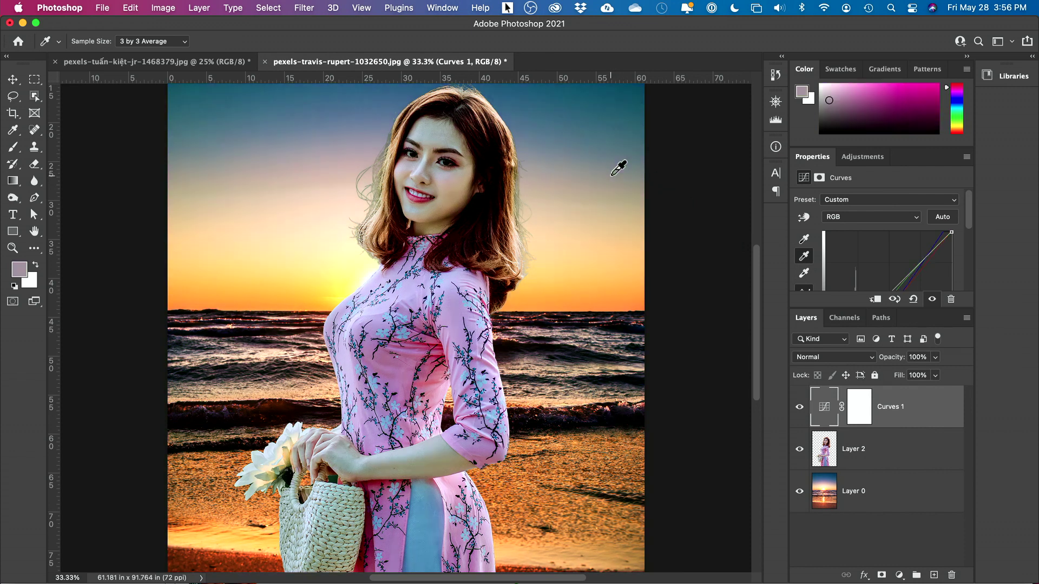
{"action": "left_click", "coordinate": [609, 141]}
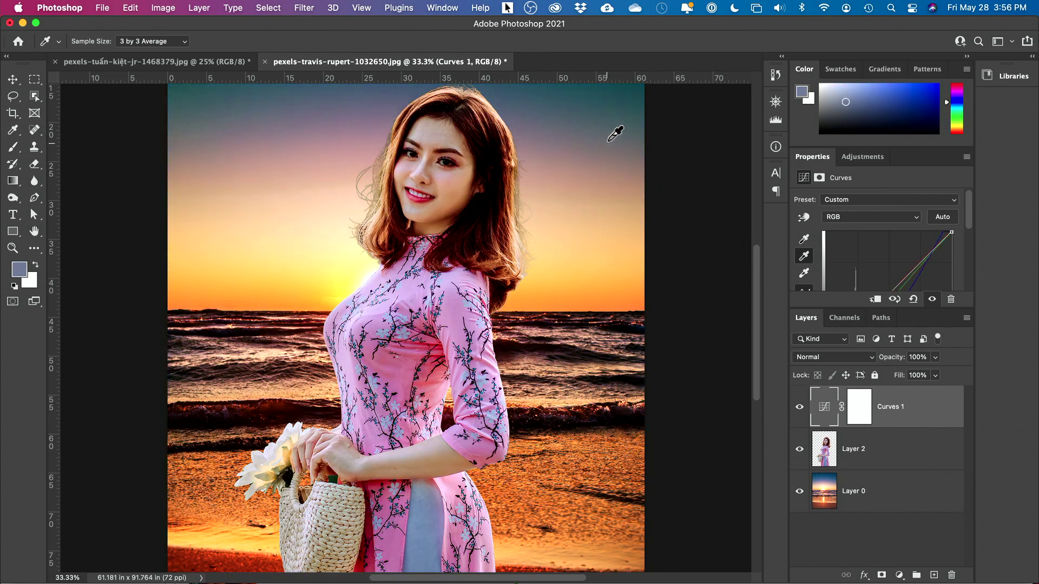
{"action": "left_click", "coordinate": [610, 124]}
{"action": "scroll", "coordinate": [633, 219], "scroll_direction": "up", "scroll_amount": 5}
Zoom out to the whole image and resample the Curves black point from the photo
{"action": "scroll", "coordinate": [639, 211], "scroll_direction": "down", "scroll_amount": 3}
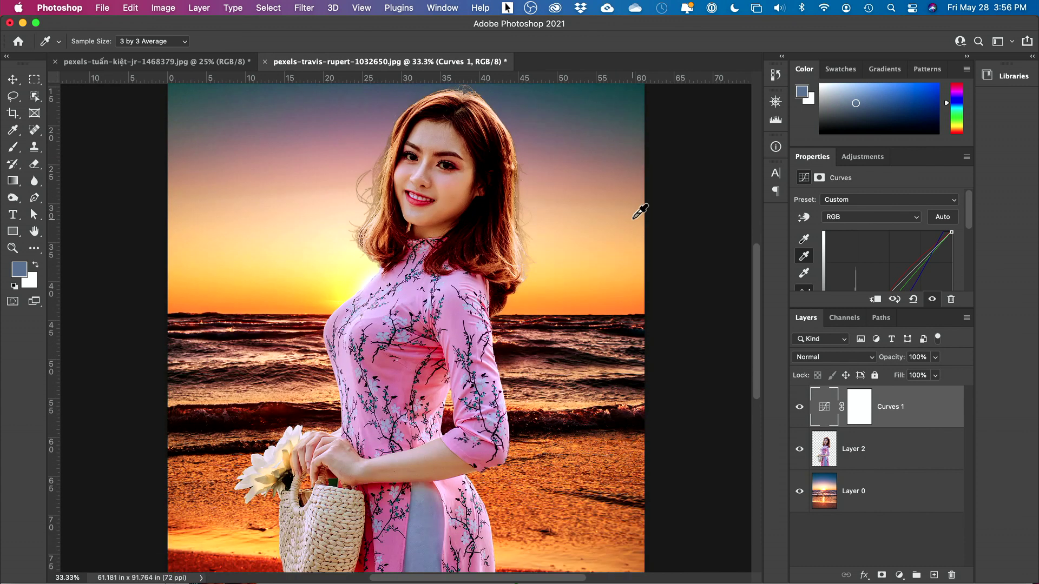
{"action": "left_click", "coordinate": [598, 266]}
{"action": "key", "text": "super+minus"}
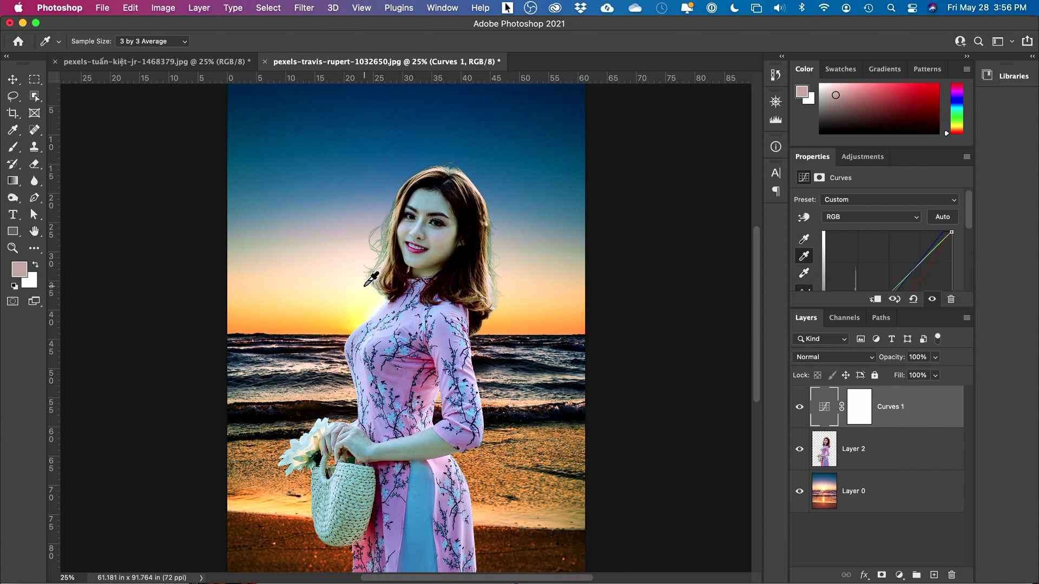
{"action": "left_click", "coordinate": [805, 240]}
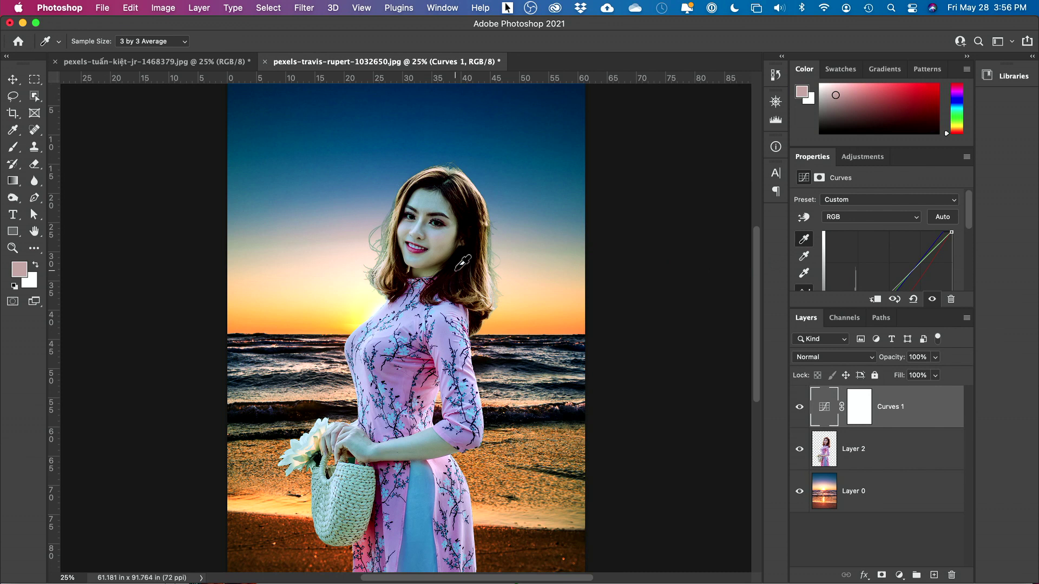
{"action": "left_click", "coordinate": [459, 262]}
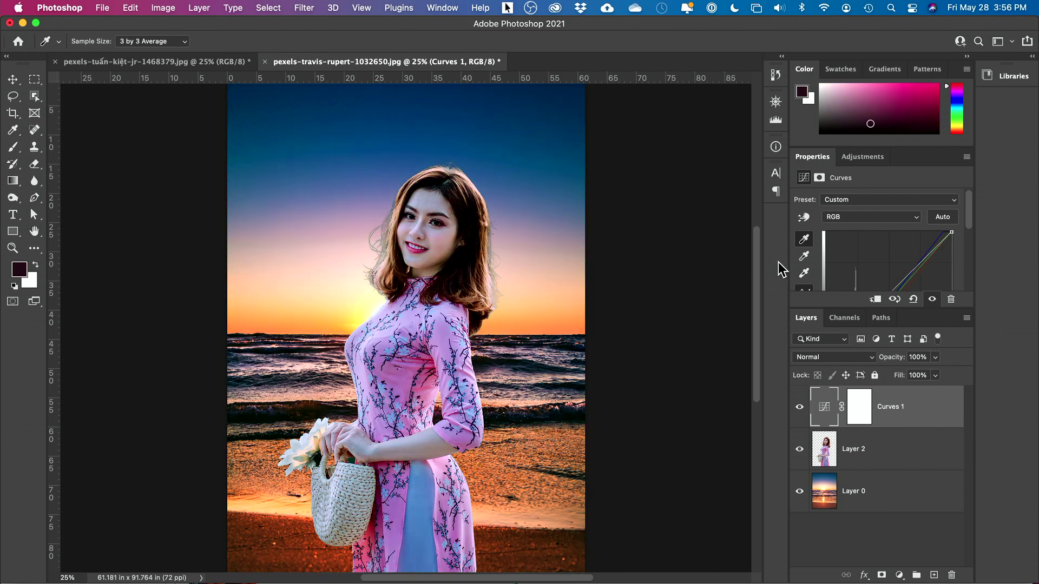
Set the Curves white point from the white flowers
{"action": "left_click", "coordinate": [806, 273]}
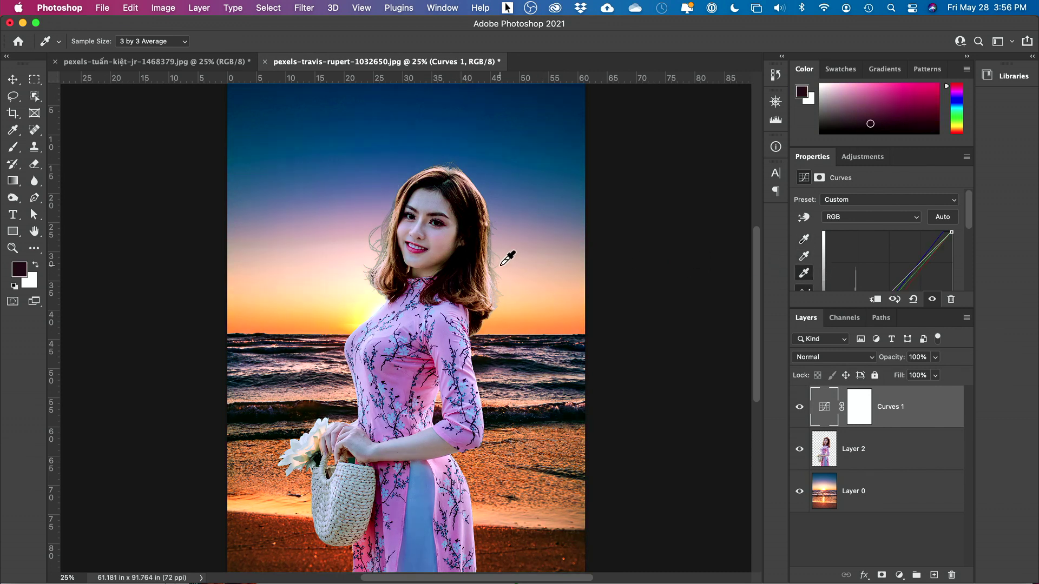
{"action": "left_click", "coordinate": [419, 249]}
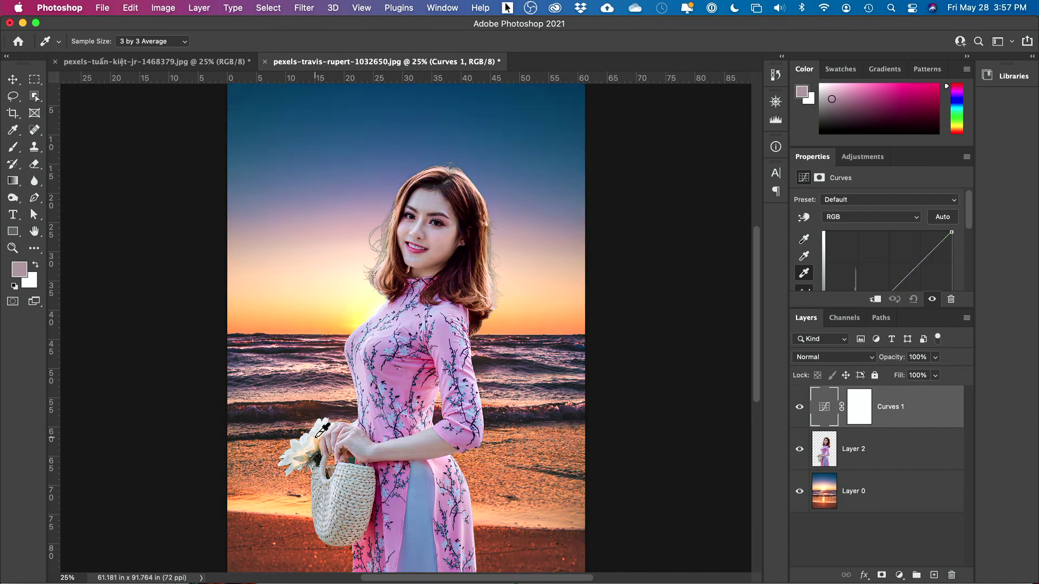
{"action": "left_click", "coordinate": [315, 441]}
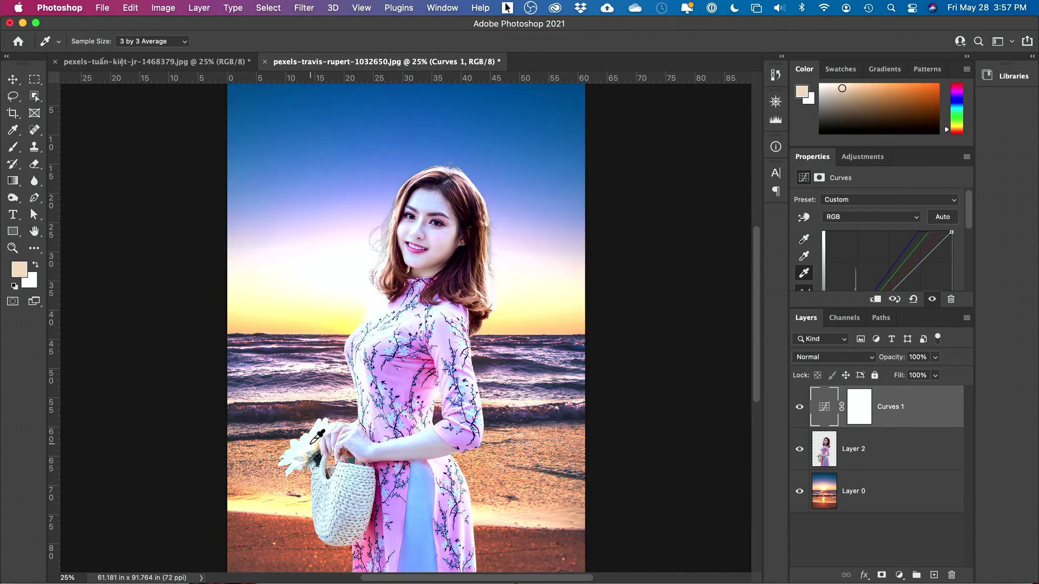
{"action": "left_click", "coordinate": [312, 443]}
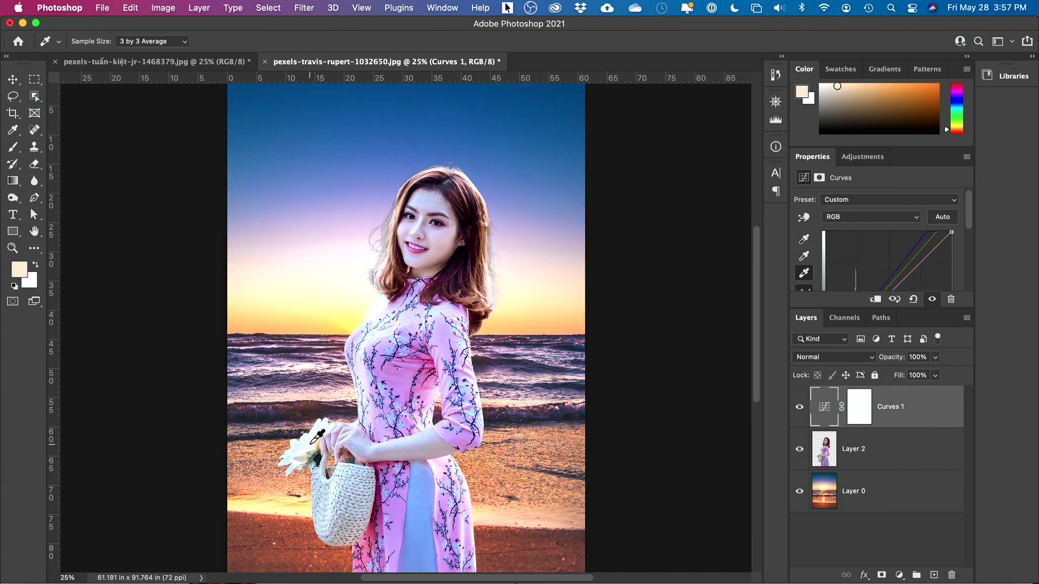
Try grey points on the pink dress and the face, undoing each colour shift
{"action": "left_click", "coordinate": [804, 256]}
{"action": "left_click", "coordinate": [449, 331]}
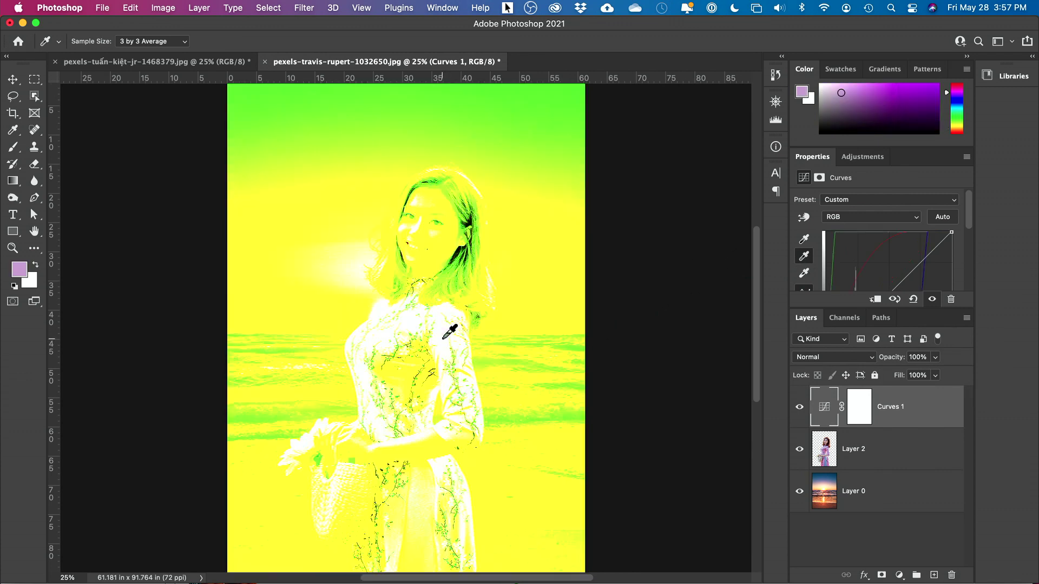
{"action": "key", "text": "super+z"}
{"action": "left_click", "coordinate": [456, 229]}
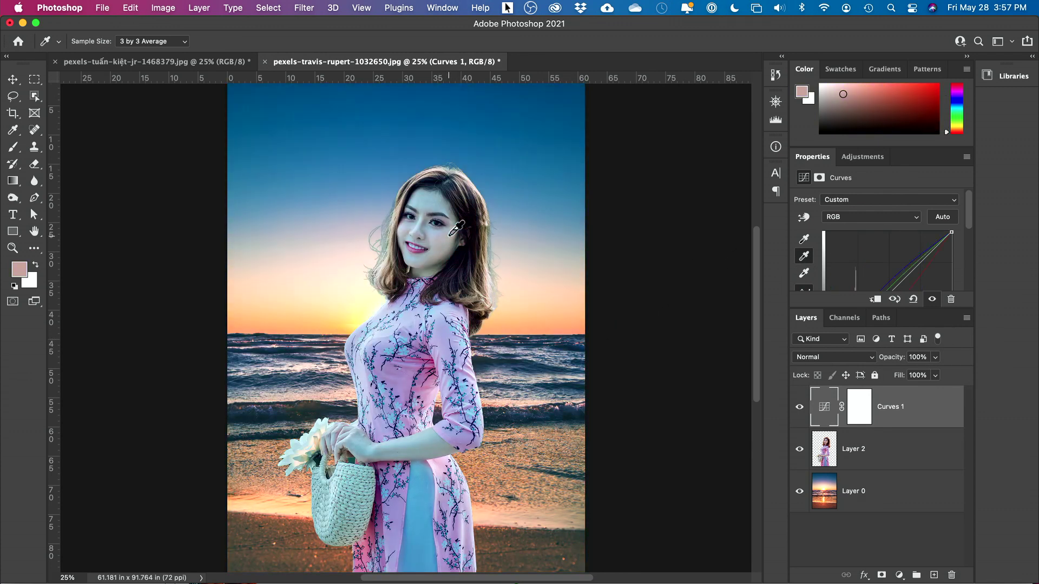
{"action": "key", "text": "super+z"}
Clear the layer selection, zoom to 25%, and bring up the new adjustment layer list
{"action": "key", "text": "v"}
{"action": "left_click", "coordinate": [922, 533]}
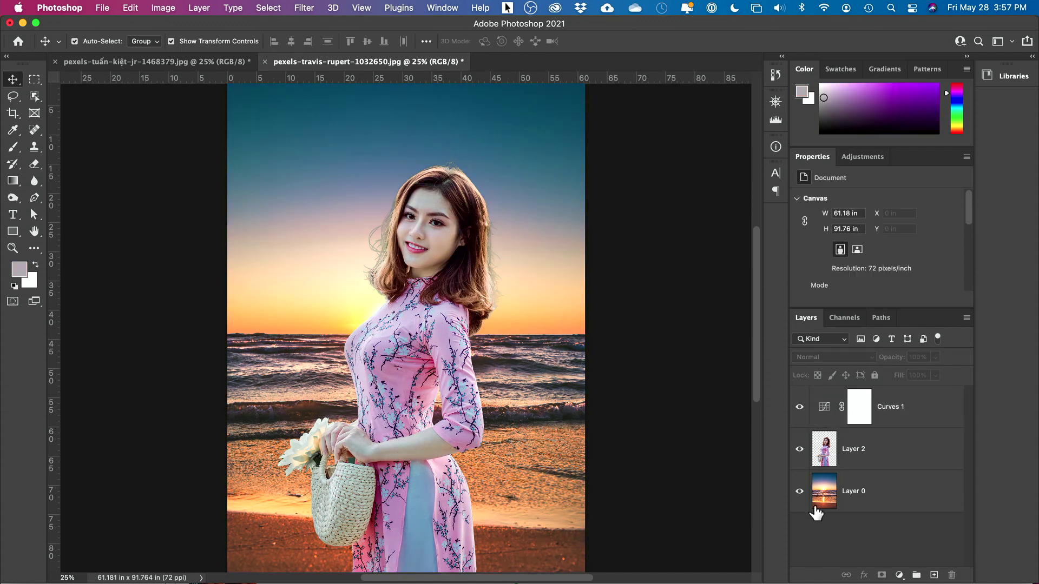
{"action": "key", "text": "super+0"}
{"action": "key", "text": "super+minus"}
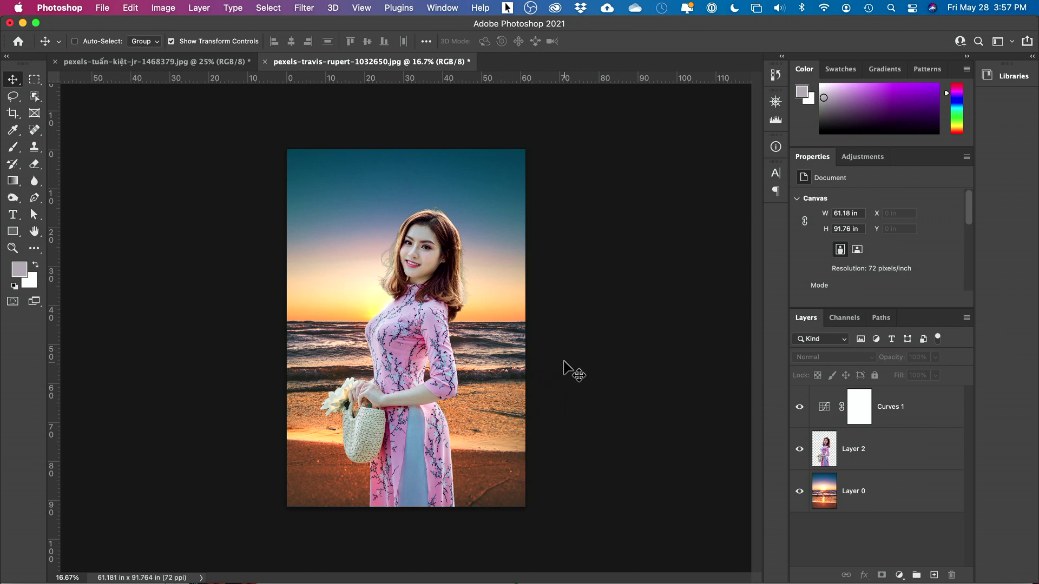
{"action": "key", "text": "super+plus"}
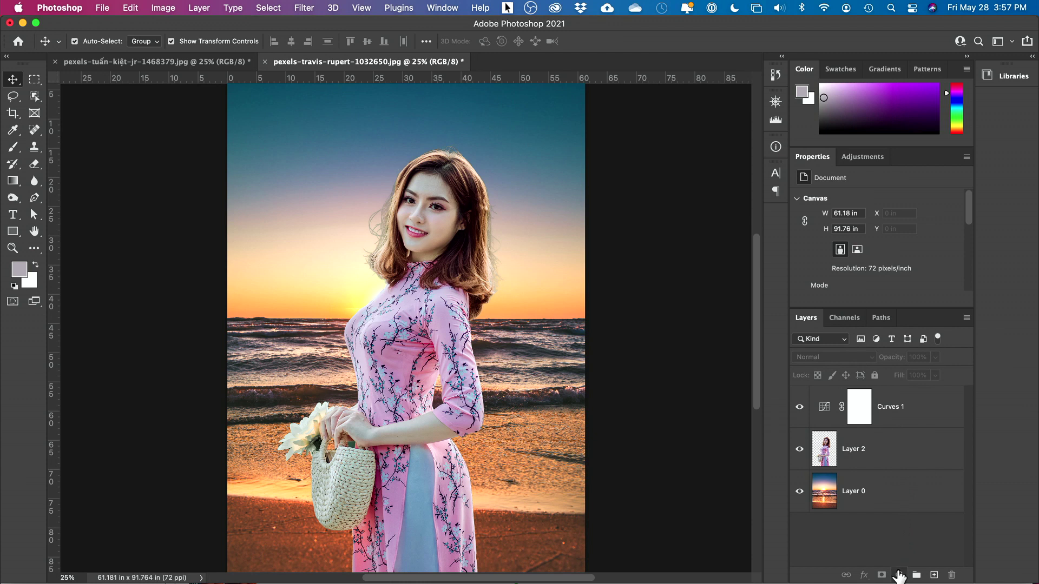
{"action": "left_click", "coordinate": [900, 575]}
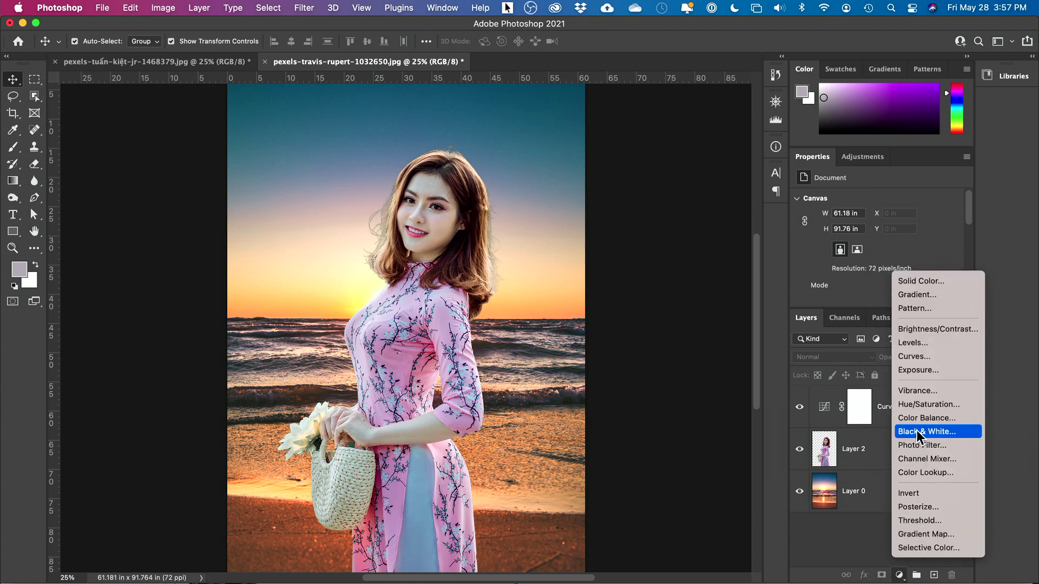
Add a Color Lookup layer, trying 2Strip, Fuji ETERNA, FoggyNight and filmstock_50 before settling on Crisp_Warm
{"action": "left_click", "coordinate": [927, 473]}
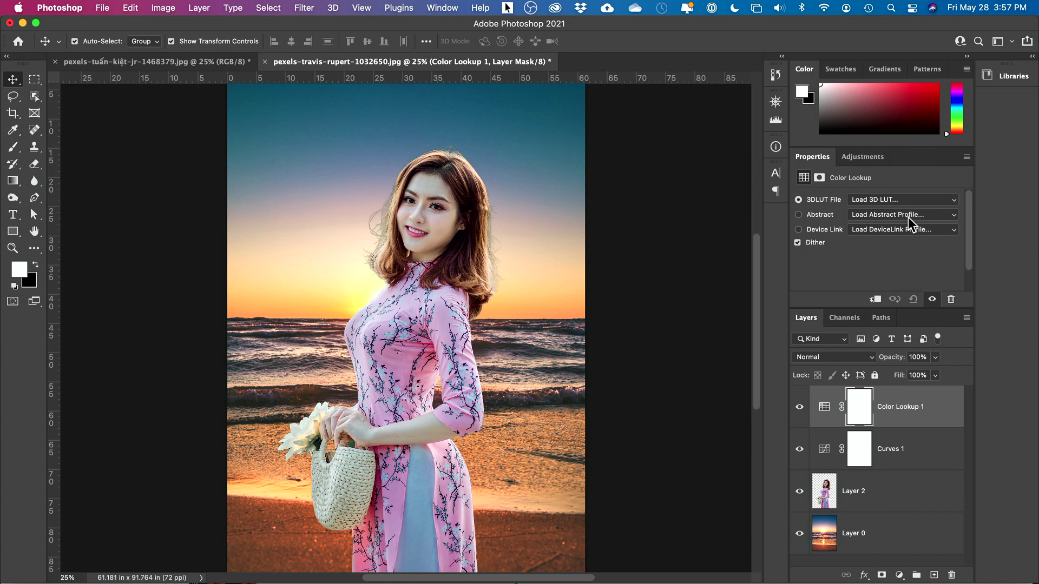
{"action": "left_click", "coordinate": [866, 199]}
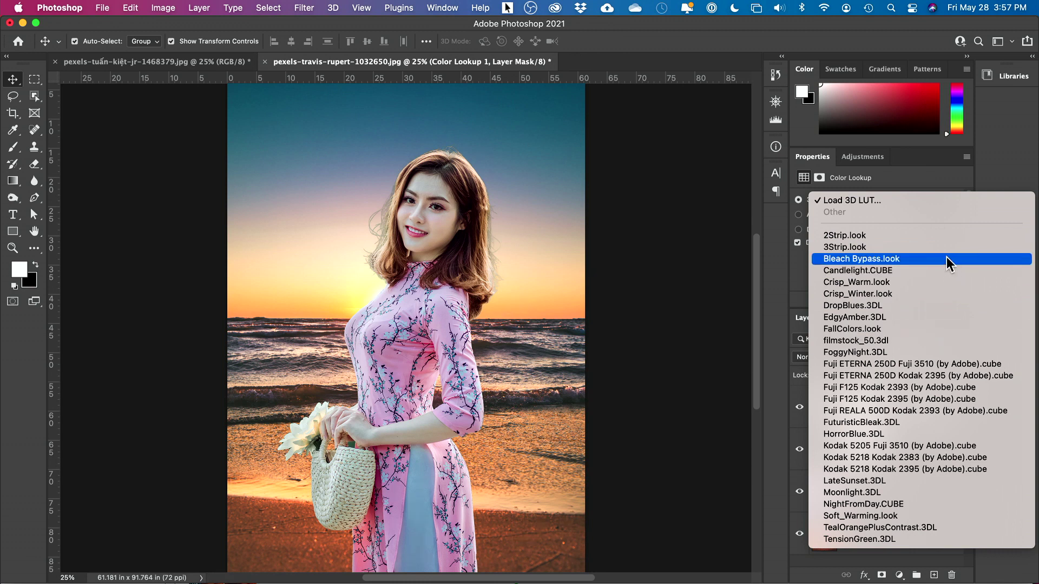
{"action": "left_click", "coordinate": [900, 232]}
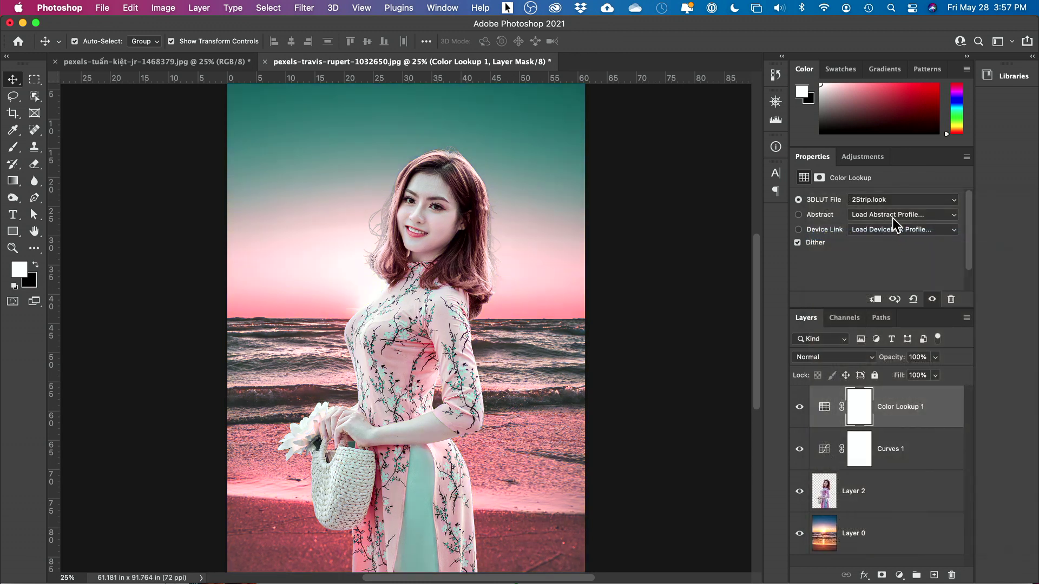
{"action": "left_click", "coordinate": [888, 199]}
{"action": "left_click", "coordinate": [877, 328]}
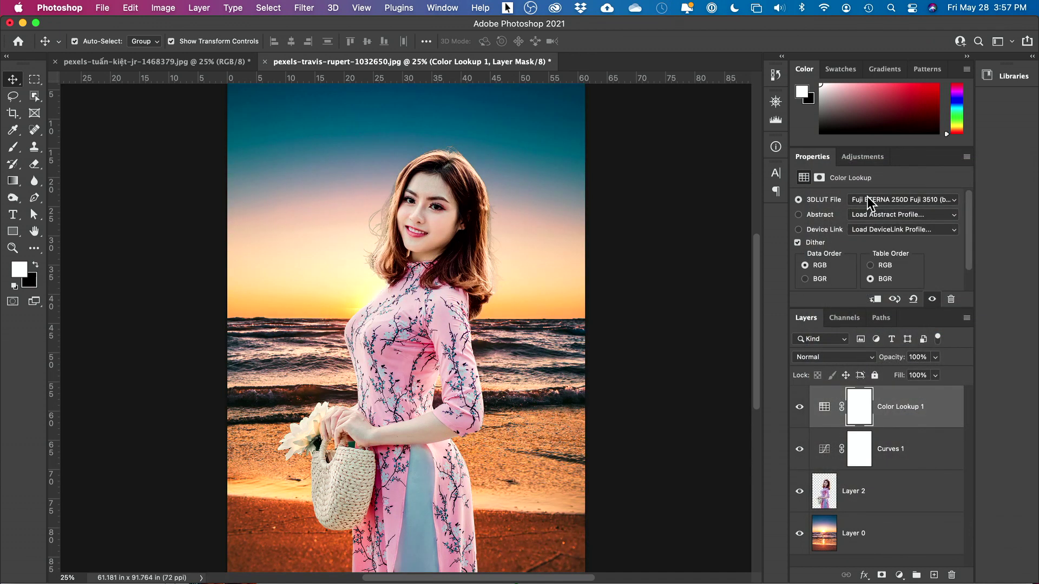
{"action": "left_click", "coordinate": [867, 198]}
{"action": "left_click", "coordinate": [866, 190]}
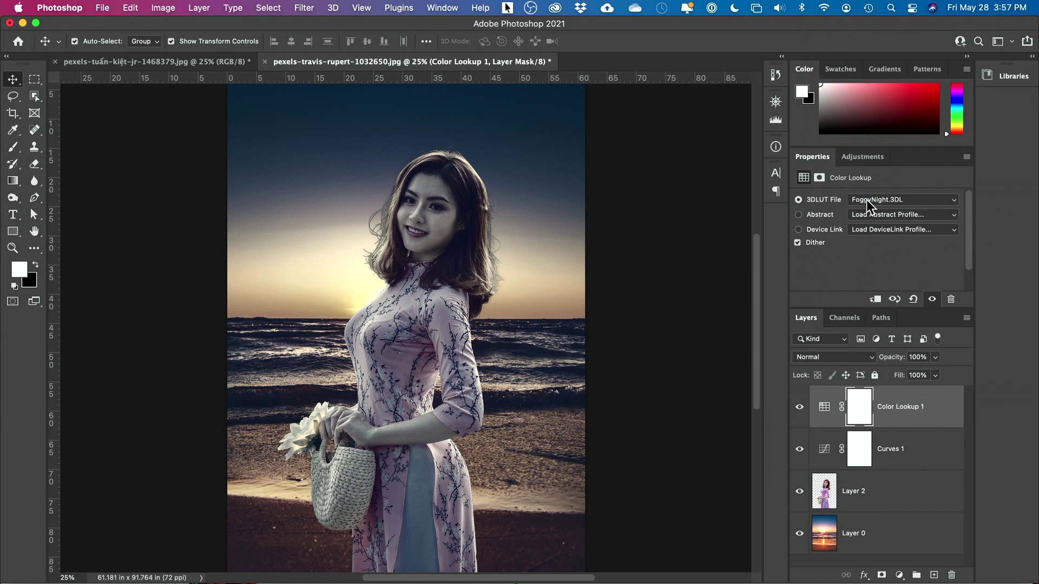
{"action": "left_click", "coordinate": [866, 199]}
{"action": "left_click", "coordinate": [862, 186]}
{"action": "left_click", "coordinate": [868, 196]}
{"action": "left_click", "coordinate": [848, 146]}
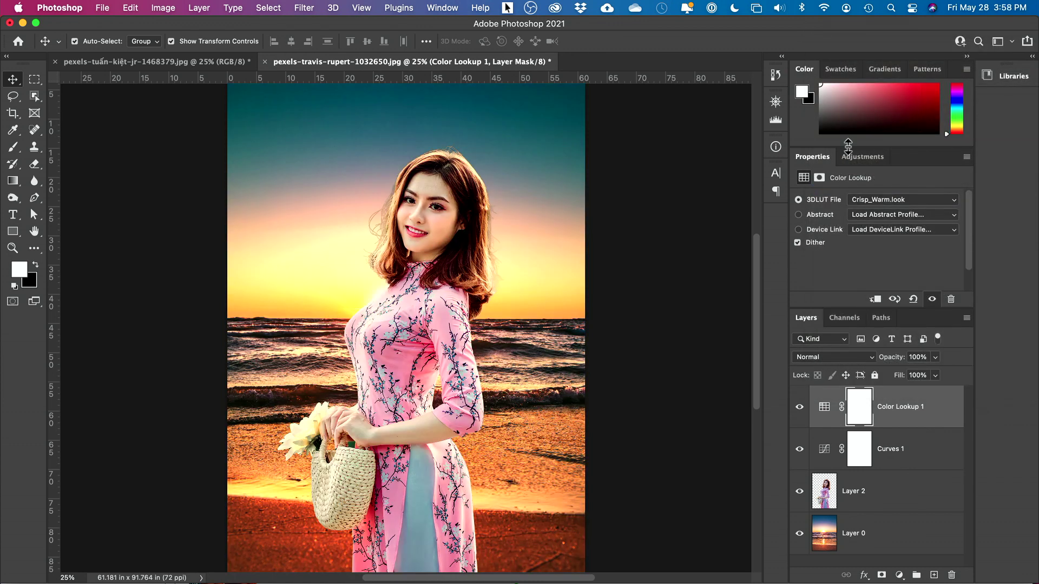
Toggle the Color Lookup layer off and on to compare, then zoom out to the whole image
{"action": "left_click", "coordinate": [800, 410]}
{"action": "left_click", "coordinate": [800, 410]}
{"action": "left_click", "coordinate": [800, 409]}
{"action": "left_click", "coordinate": [800, 410]}
{"action": "key", "text": "super+minus"}
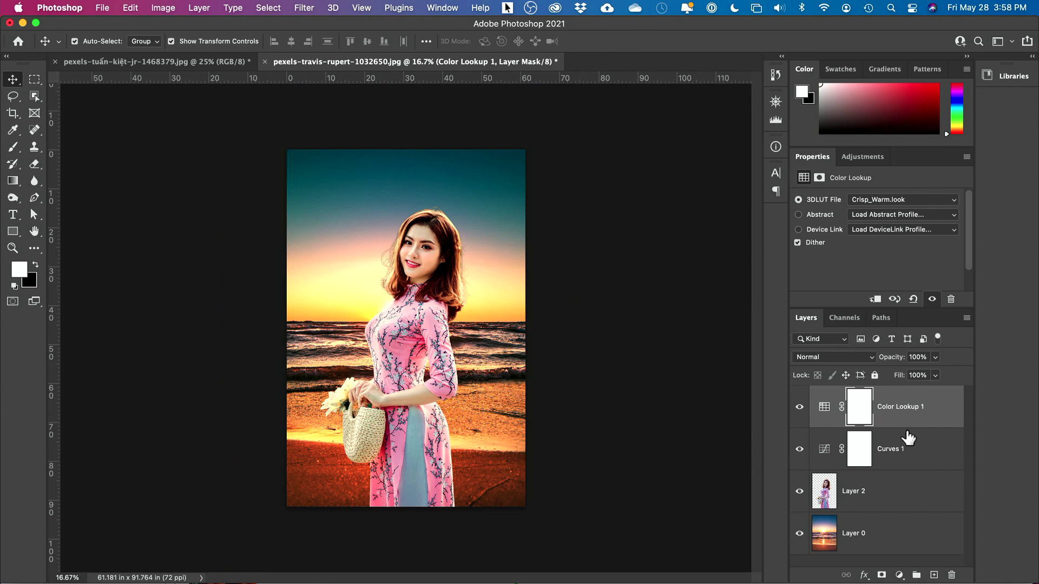
Duplicate beach Layer 0 with Cmd+J and start a Tilt-Shift blur on the copy
{"action": "left_click", "coordinate": [890, 537]}
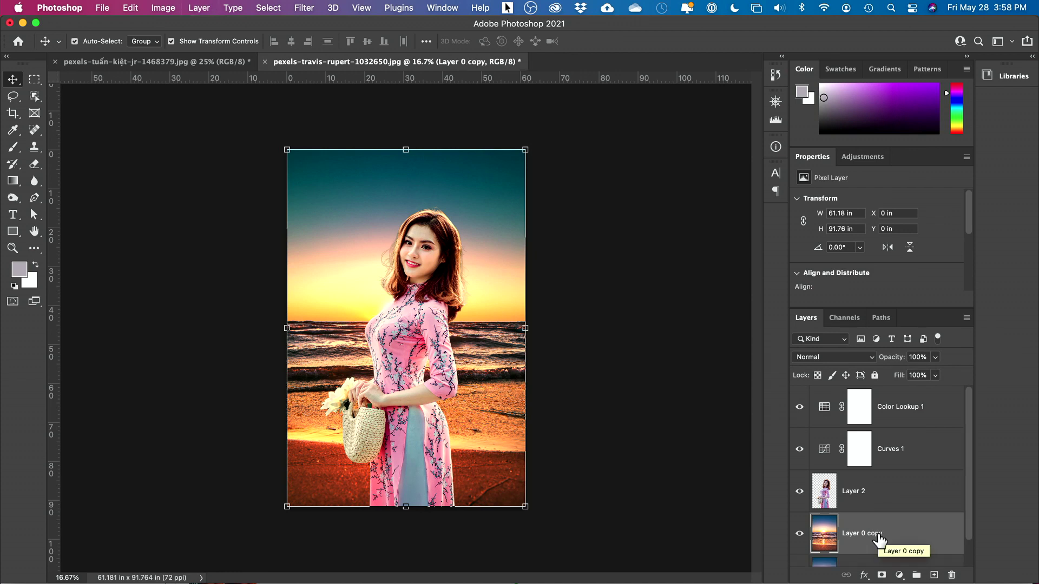
{"action": "key", "text": "super+j"}
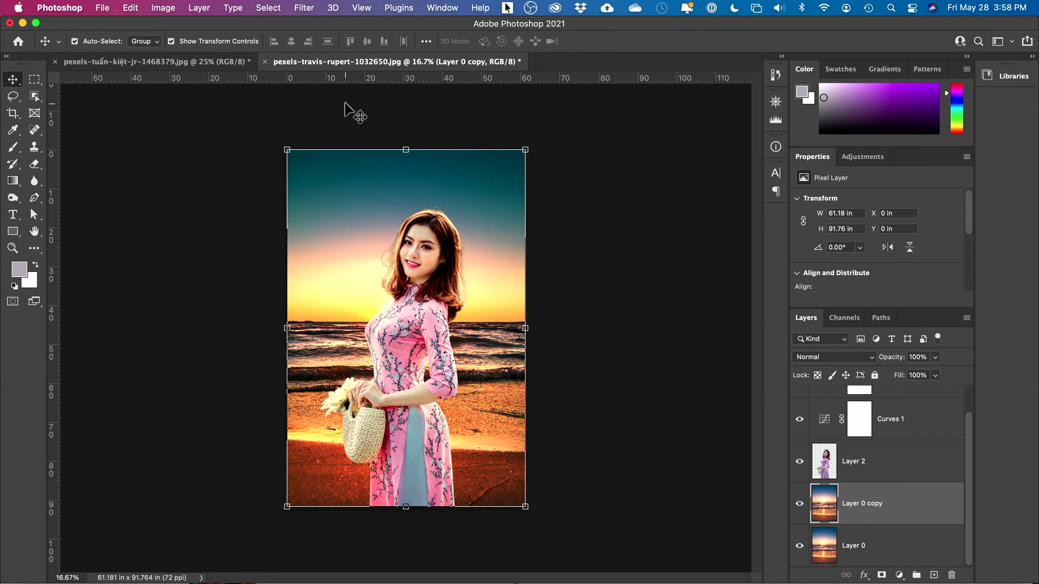
{"action": "left_click", "coordinate": [306, 7]}
{"action": "mouse_move", "coordinate": [310, 189]}
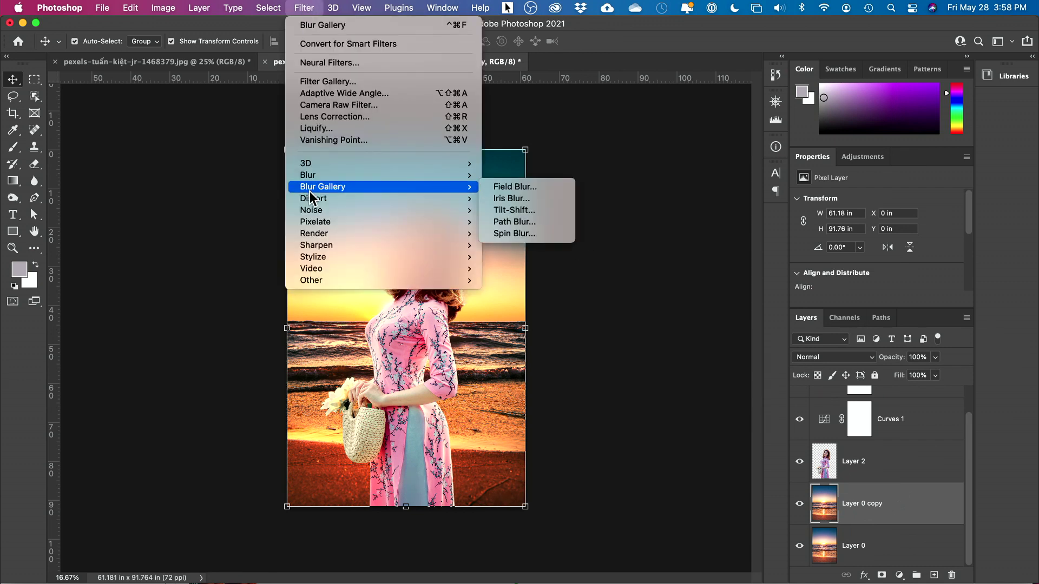
{"action": "left_click", "coordinate": [519, 211]}
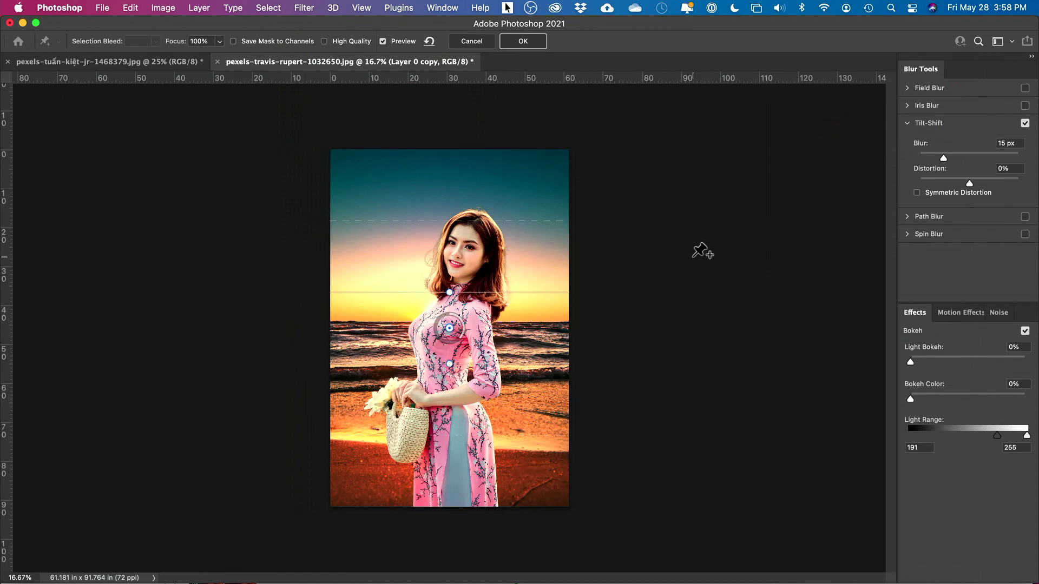
{"action": "left_click", "coordinate": [962, 158]}
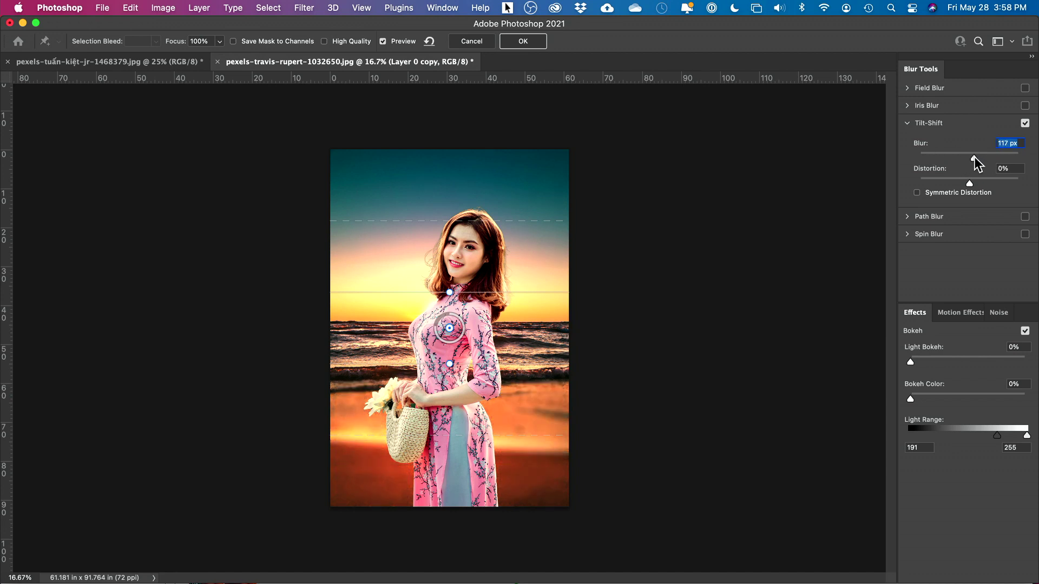
Set the Tilt-Shift blur to 92 px, move the sharp band down to the lower dress, and apply it
{"action": "left_click_drag", "start_coordinate": [976, 162], "coordinate": [969, 160]}
{"action": "left_click_drag", "start_coordinate": [452, 332], "coordinate": [446, 475]}
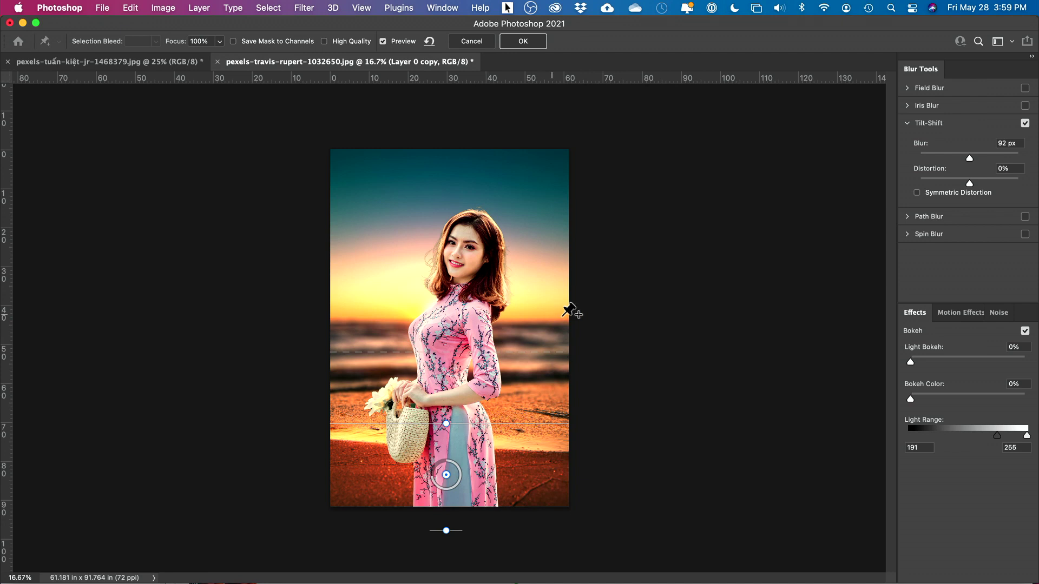
{"action": "left_click", "coordinate": [523, 44]}
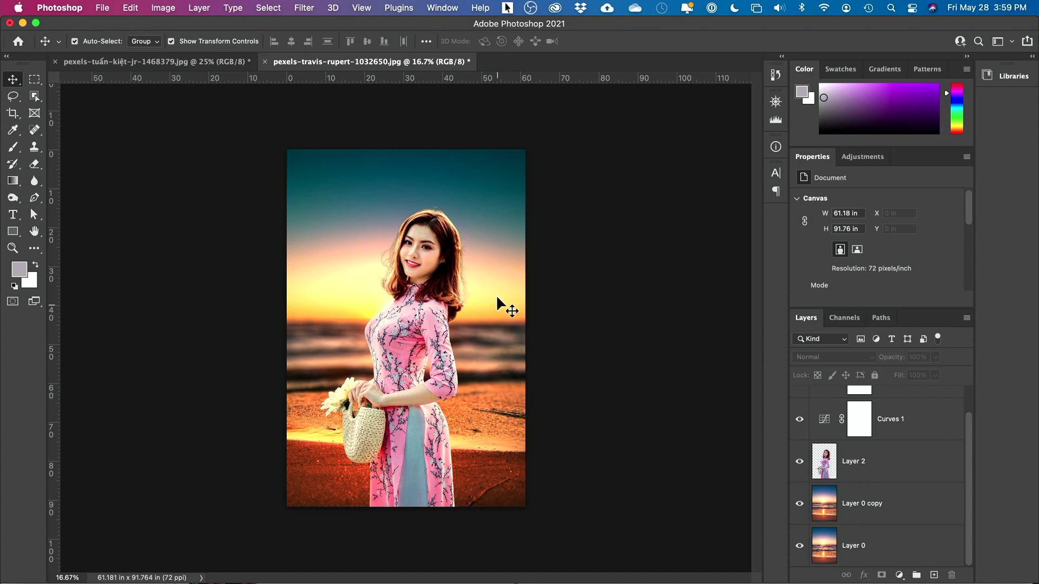
Switch between the lakeside portrait and beach composite documents, ending on the lakeside photo
{"action": "left_click", "coordinate": [113, 64]}
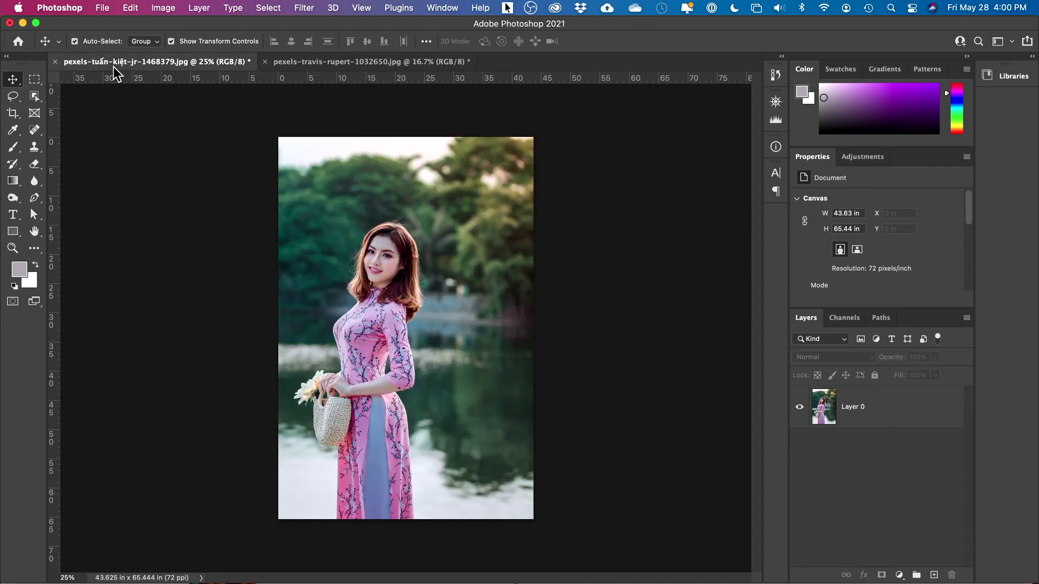
{"action": "left_click", "coordinate": [309, 64]}
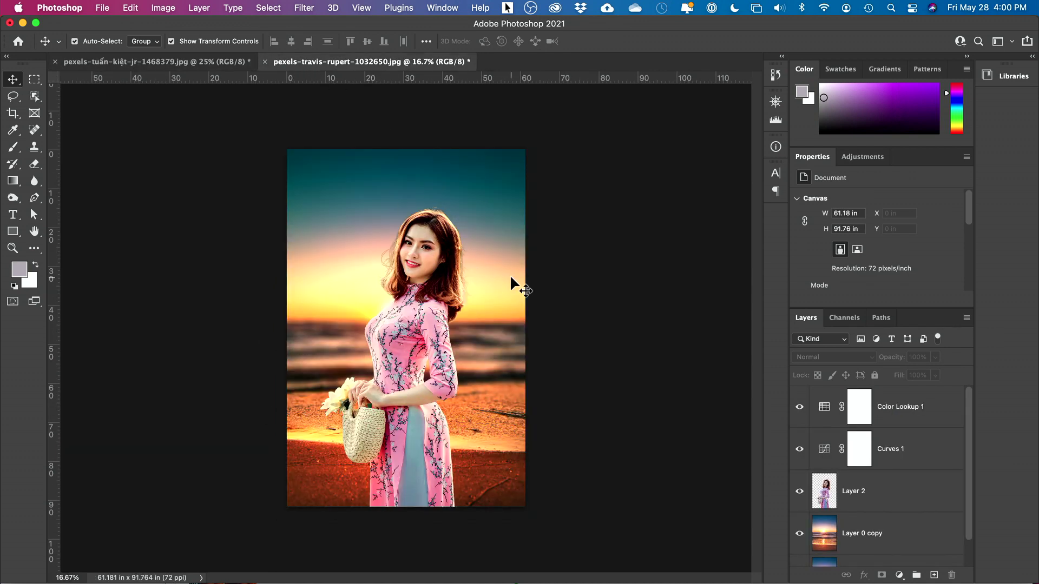
{"action": "left_click", "coordinate": [116, 65]}
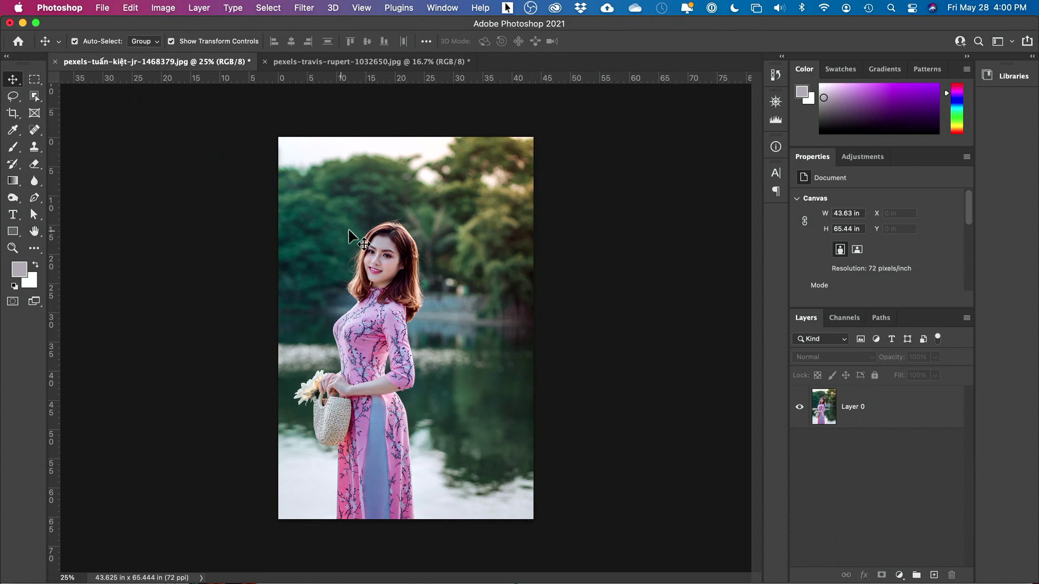